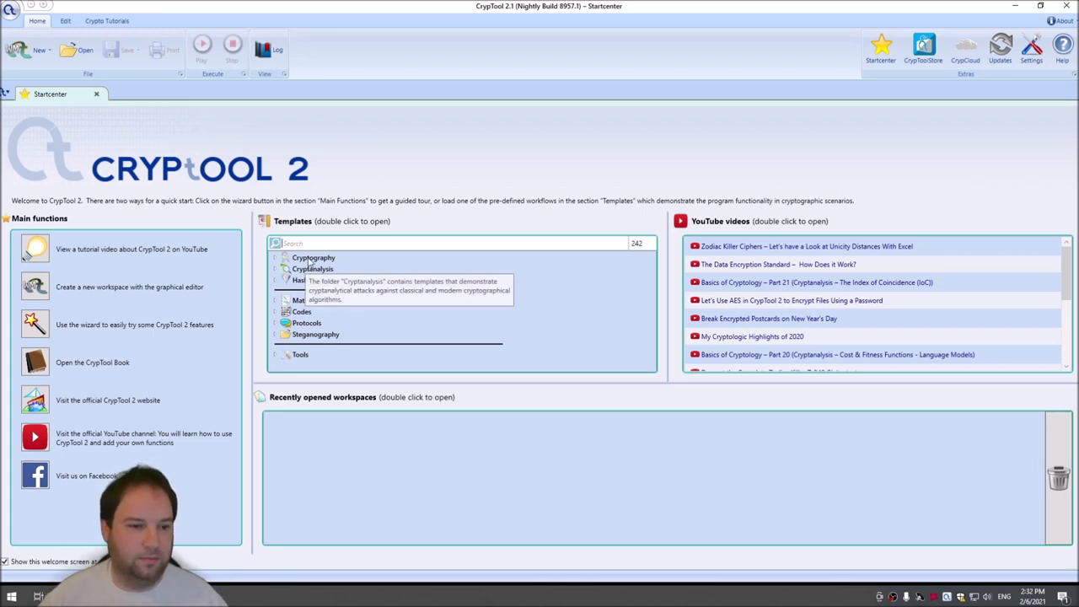
Step: Search templates for 'rsa' and open RSA Encryption and RSA Decryption, with Encryption in front
text(rsa)
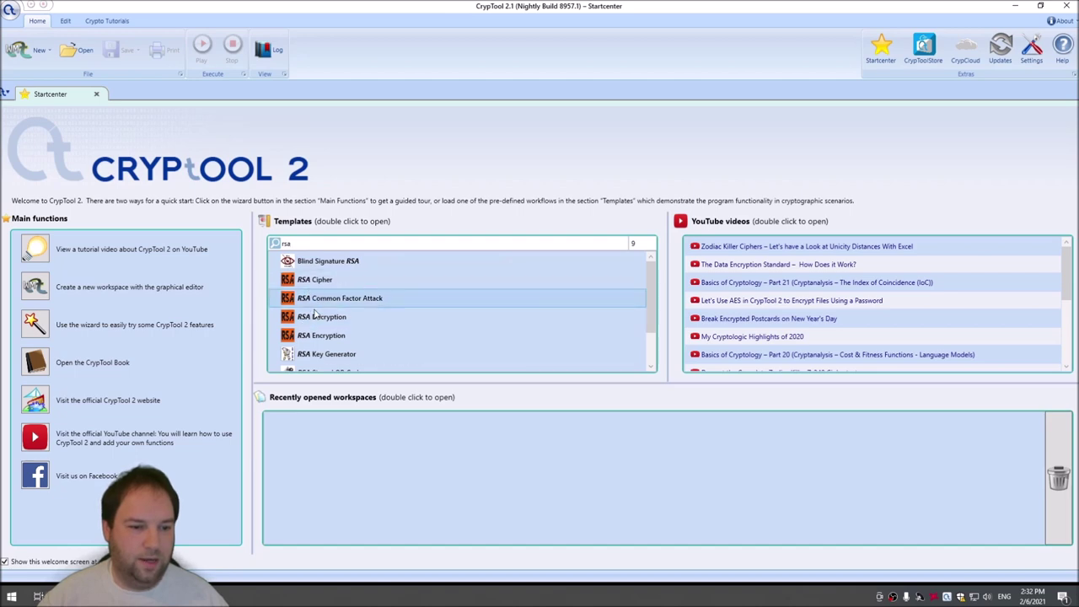
double_click(315, 335)
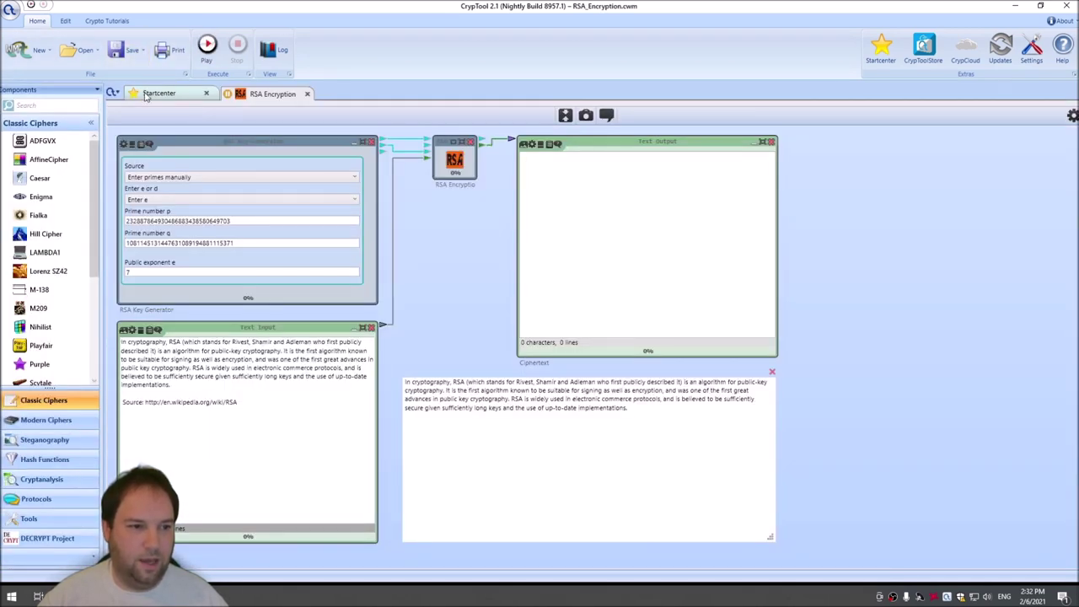
click(147, 95)
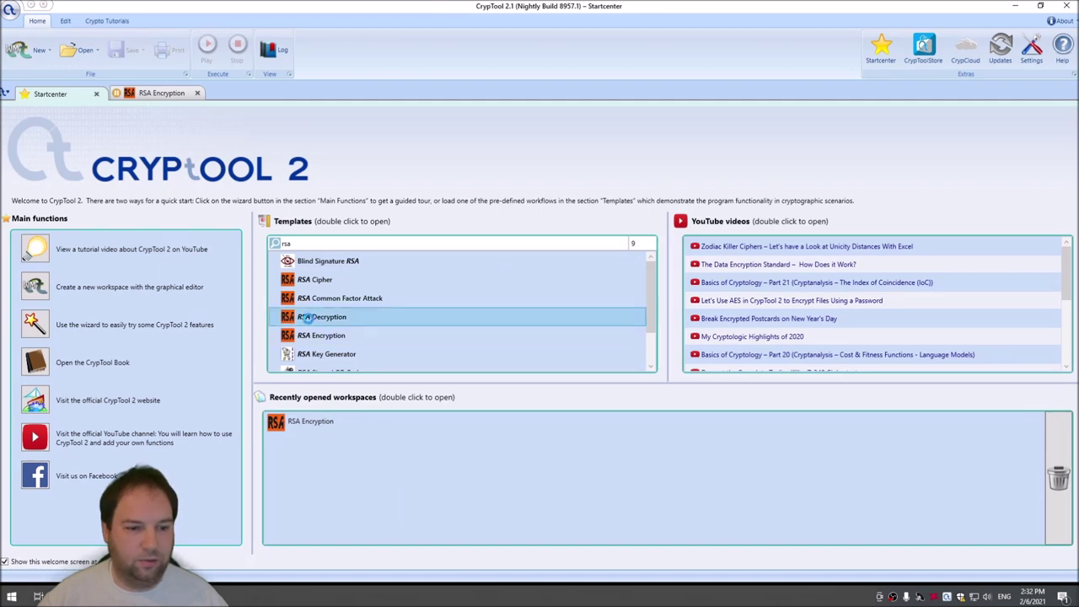
double_click(305, 317)
click(259, 95)
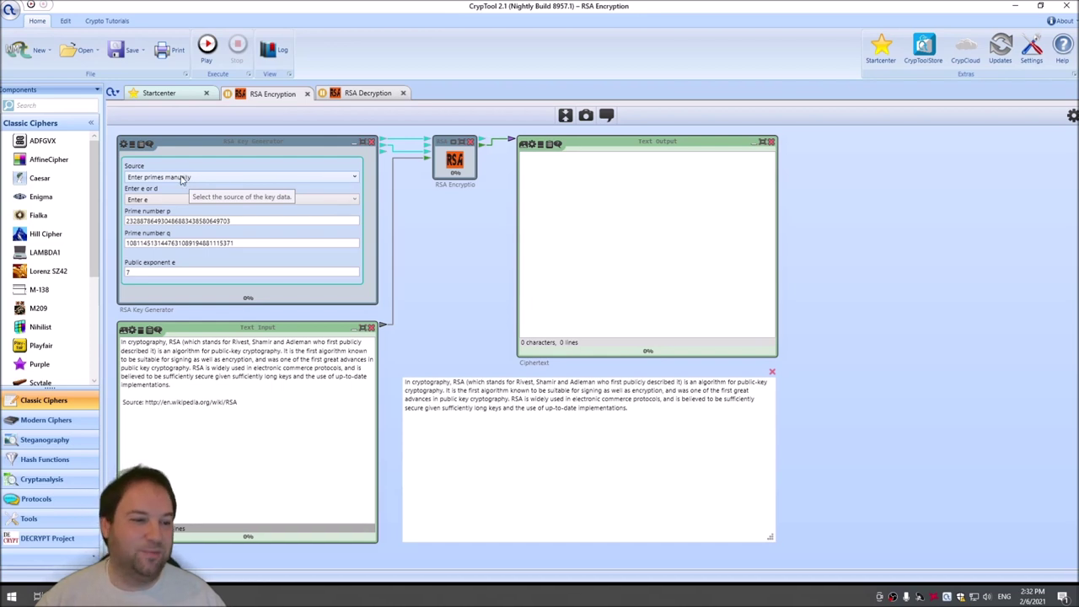
click(154, 178)
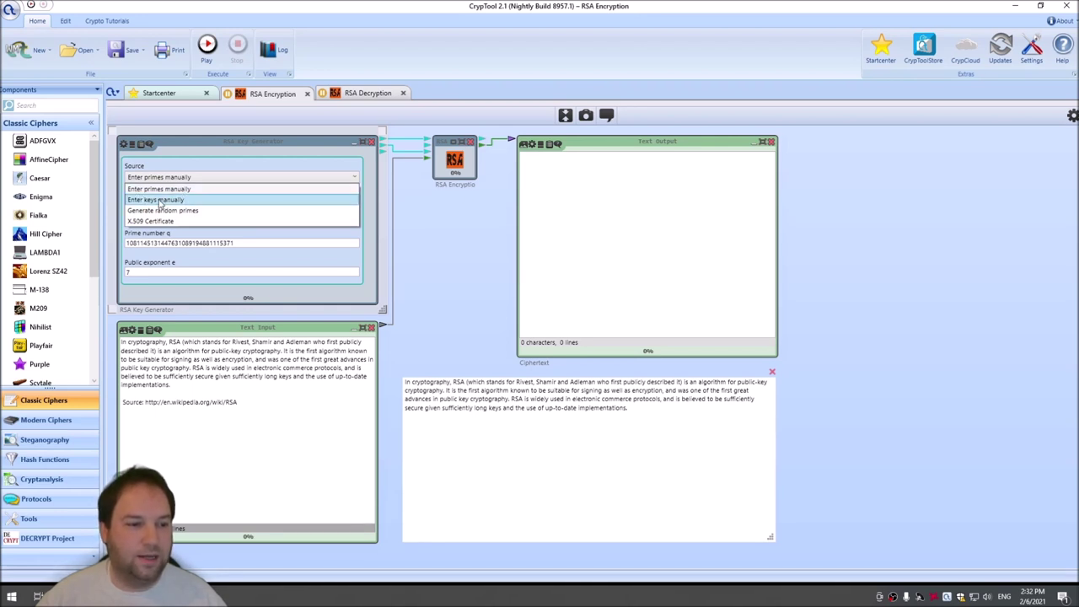
click(165, 189)
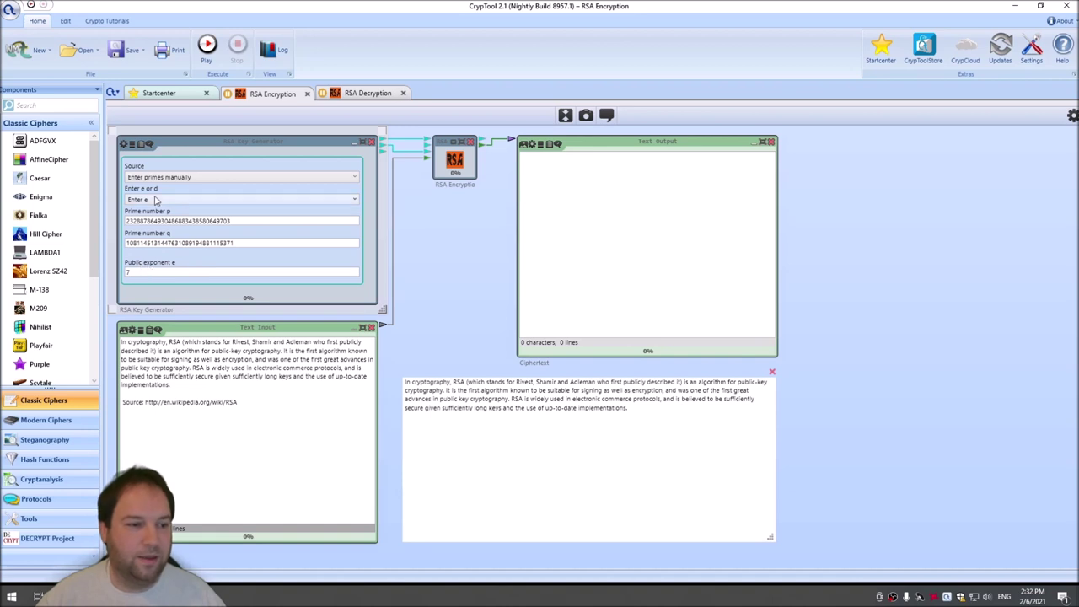
drag(252, 221, 92, 222)
drag(243, 243, 61, 247)
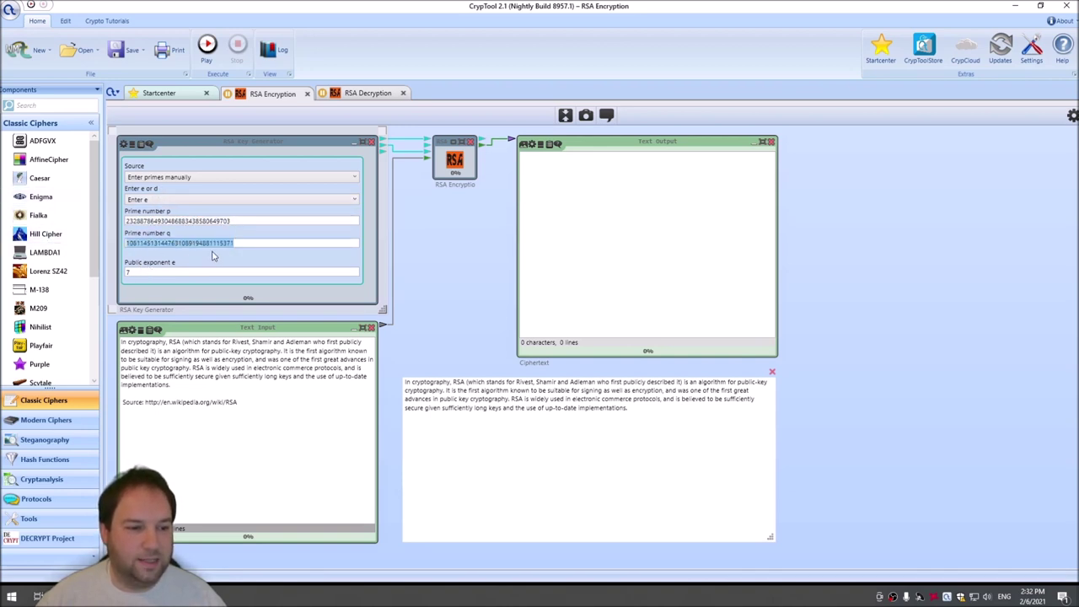
click(143, 199)
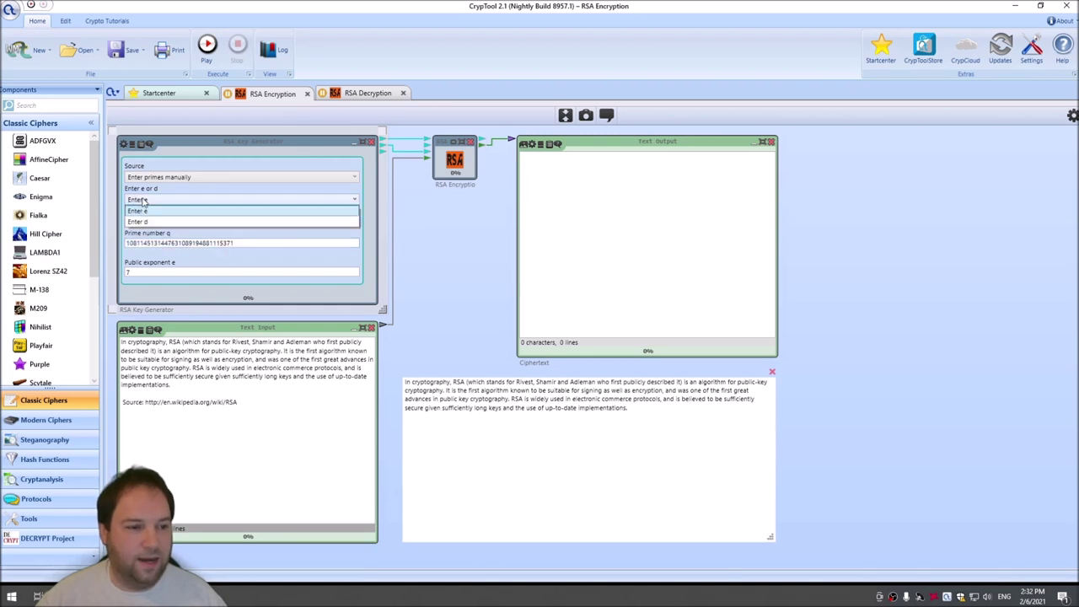
click(148, 199)
click(154, 179)
click(152, 201)
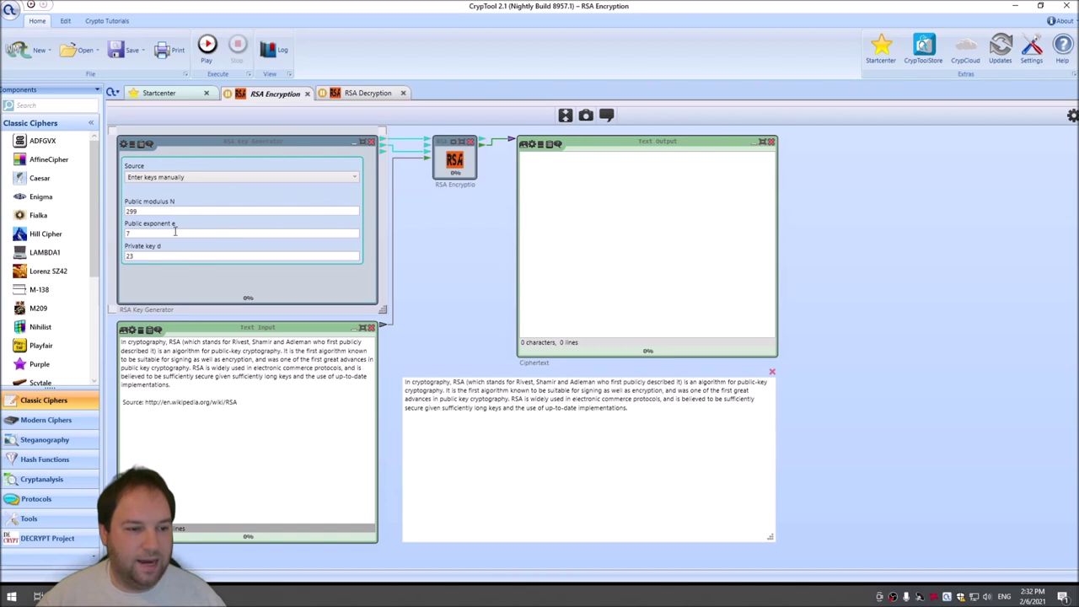
click(175, 177)
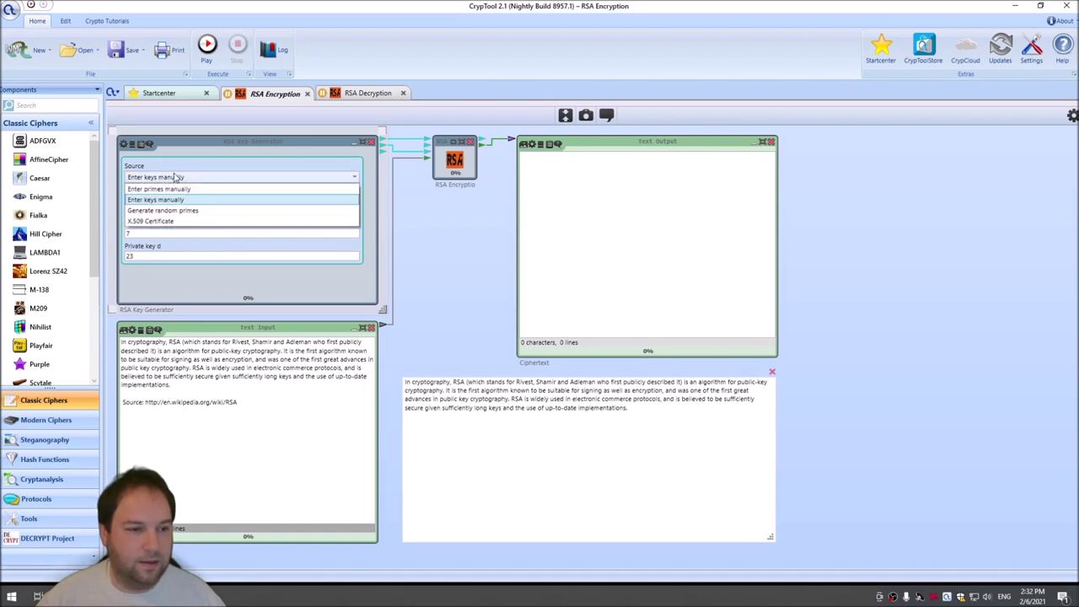
click(173, 189)
click(135, 272)
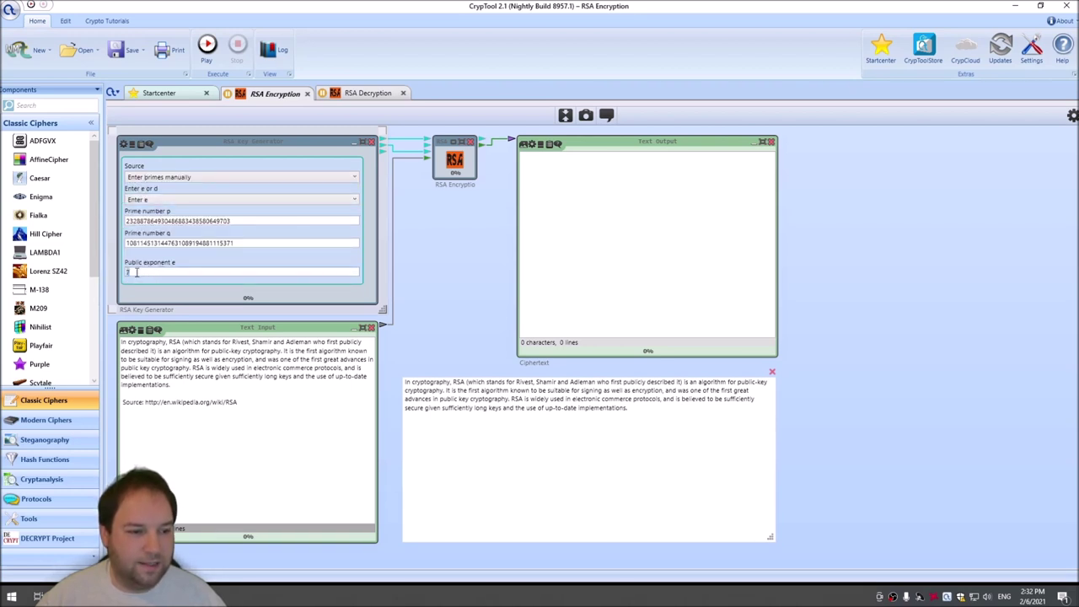
click(181, 177)
click(166, 211)
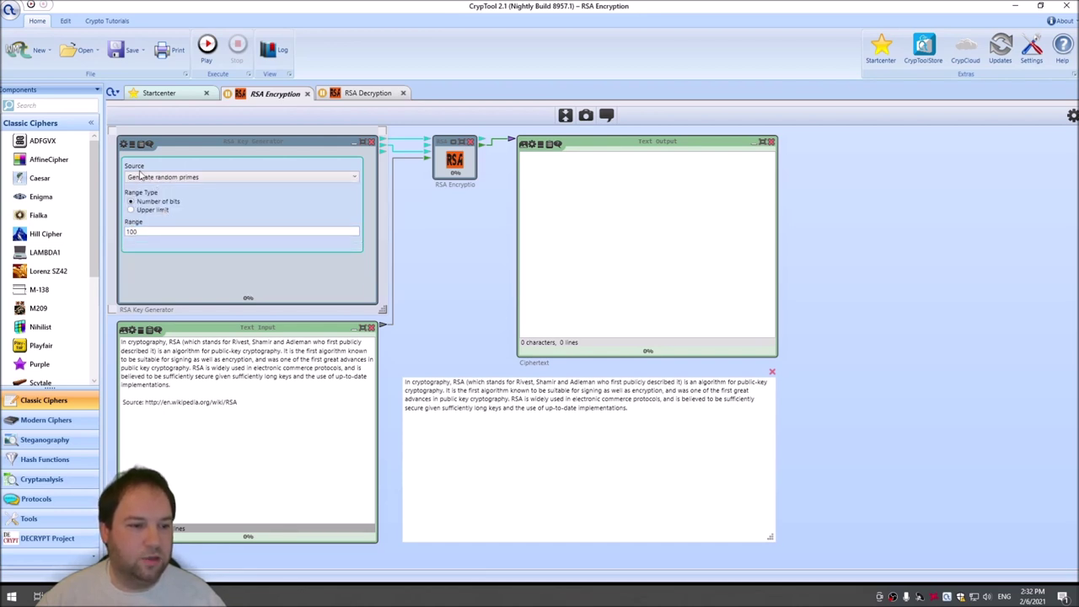
click(164, 180)
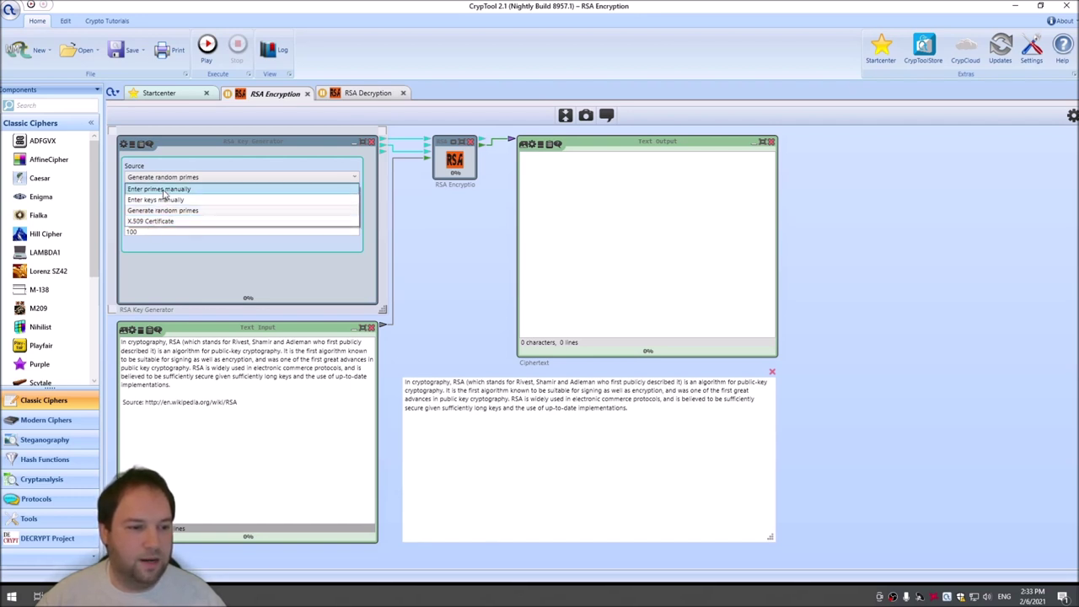
click(166, 191)
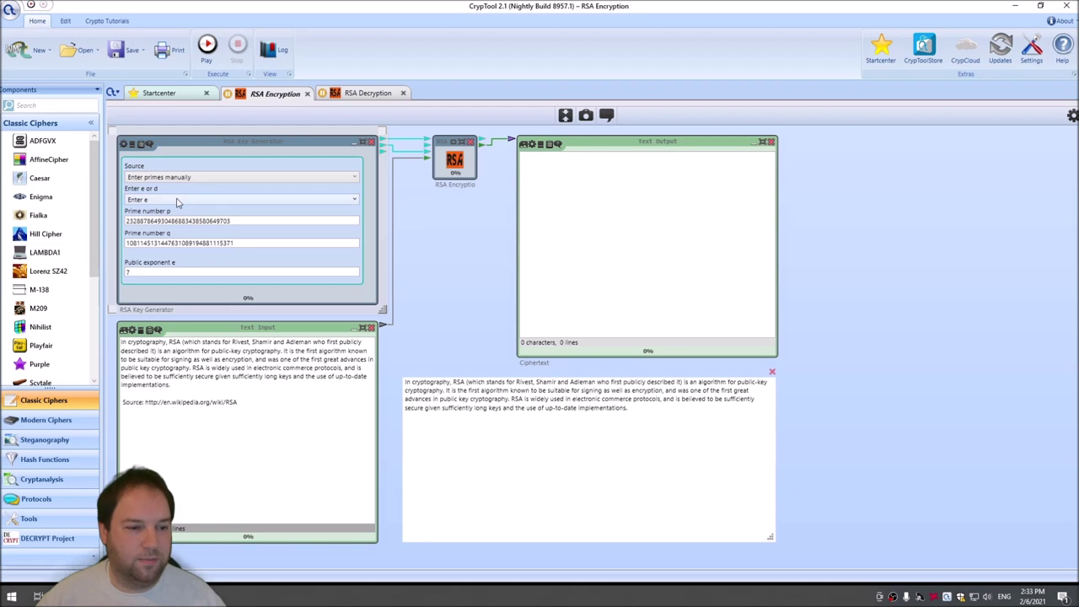
Step: Run the RSA encryption and copy the whole hex ciphertext from Text Output
click(206, 43)
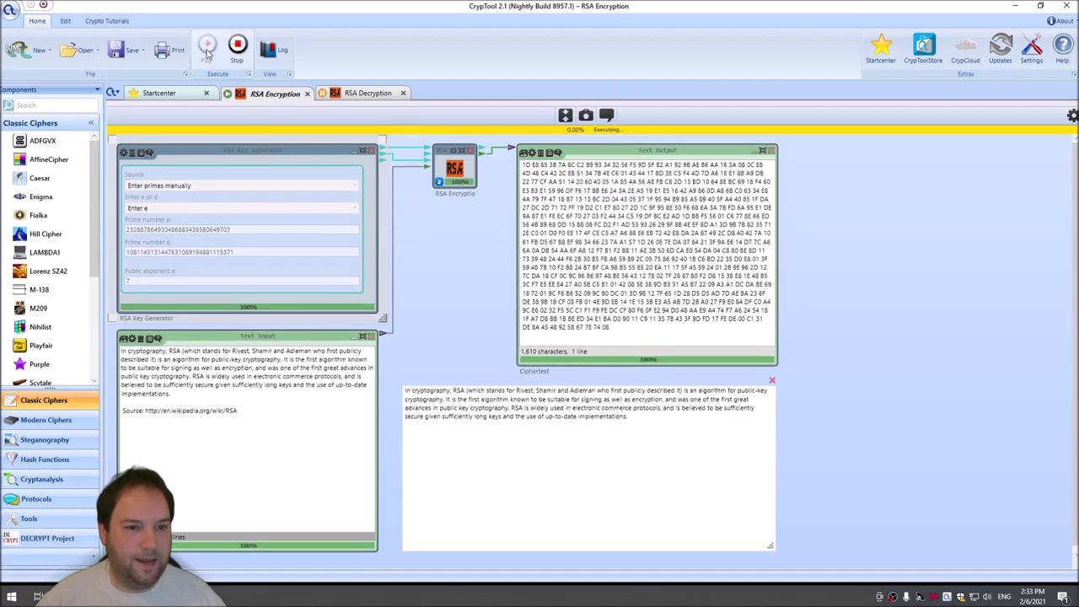
key(ctrl+a)
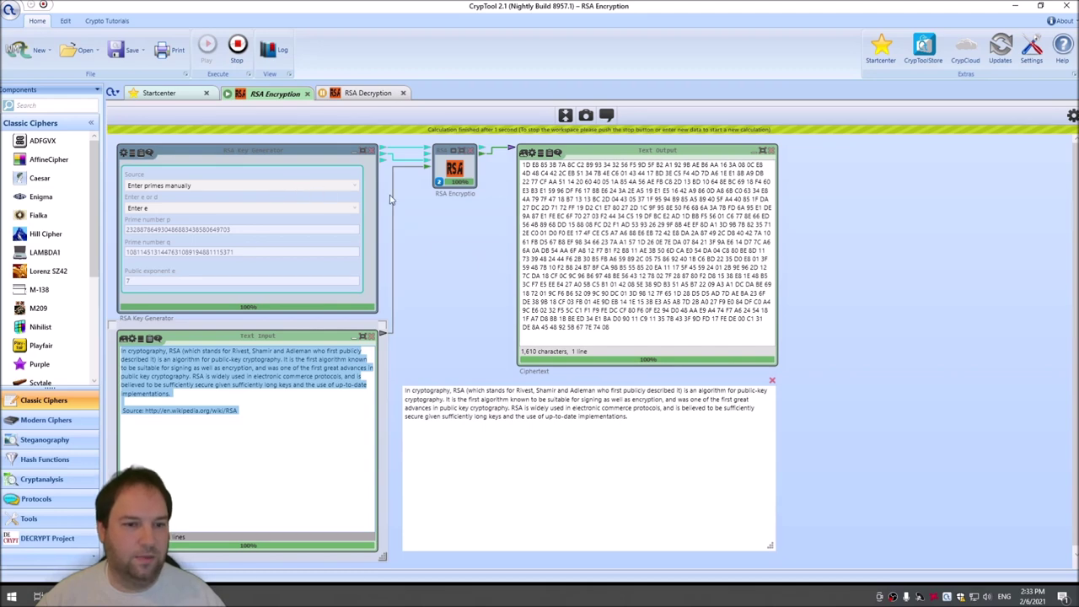
click(628, 218)
key(ctrl+a)
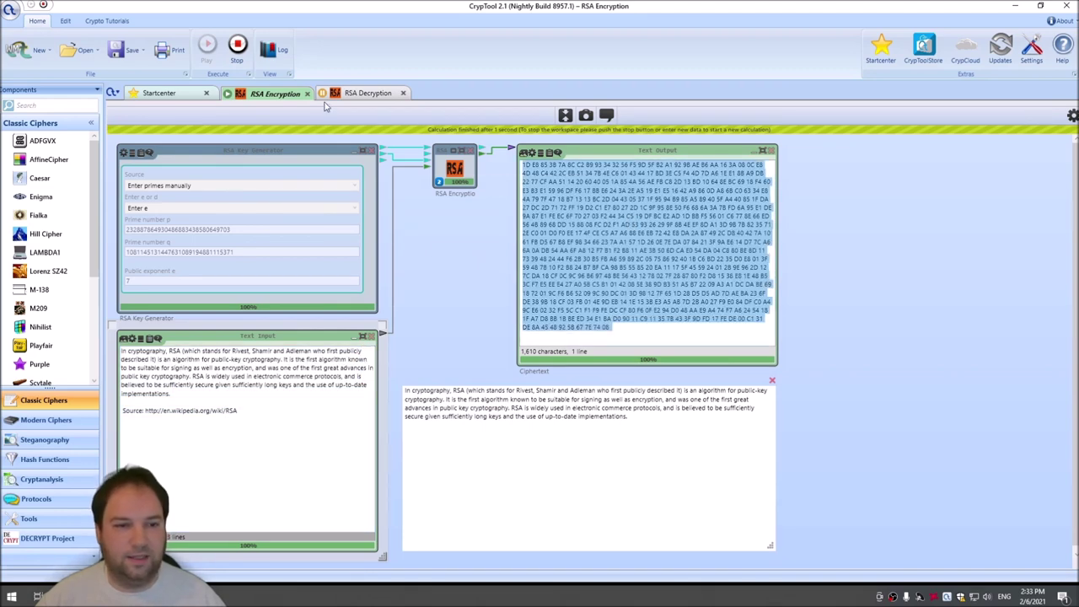
click(354, 94)
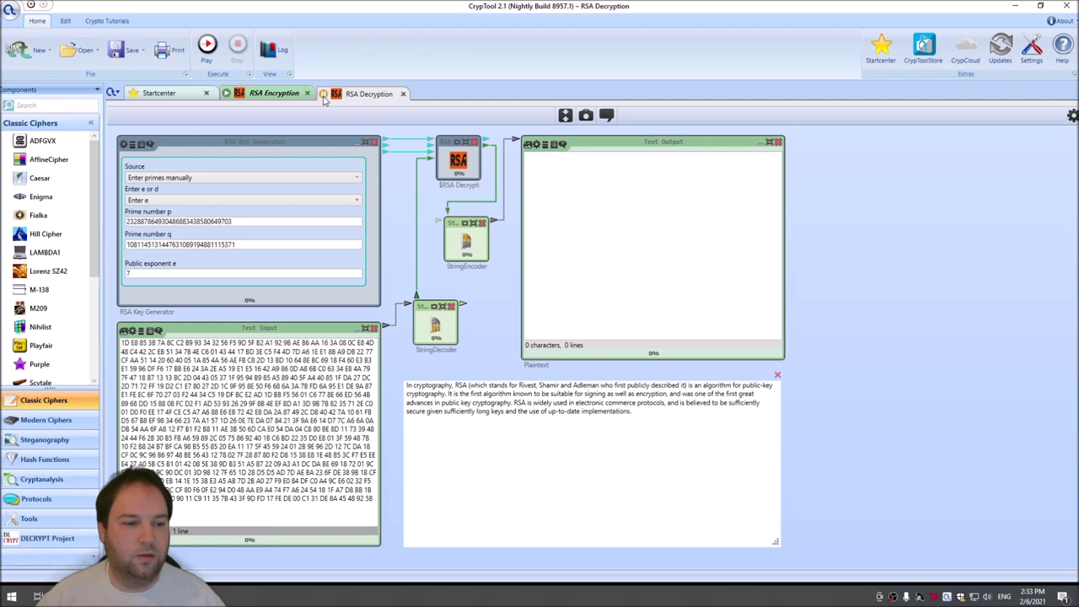
Step: Paste the copied ciphertext into the decryption Text Input and keep the RSA action on Decryption
click(198, 395)
key(ctrl+a)
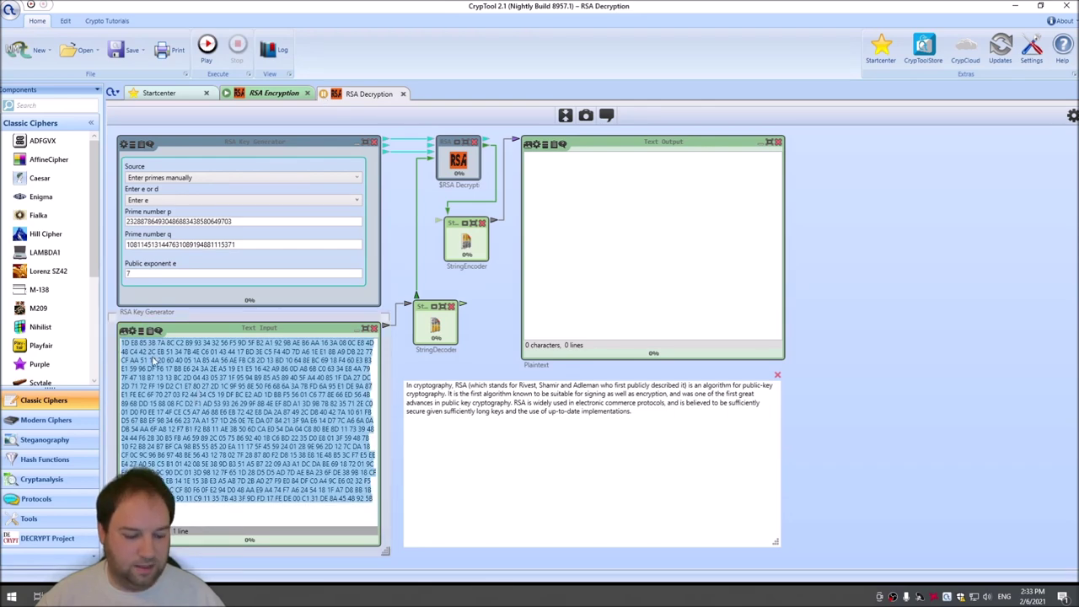
key(ctrl+v)
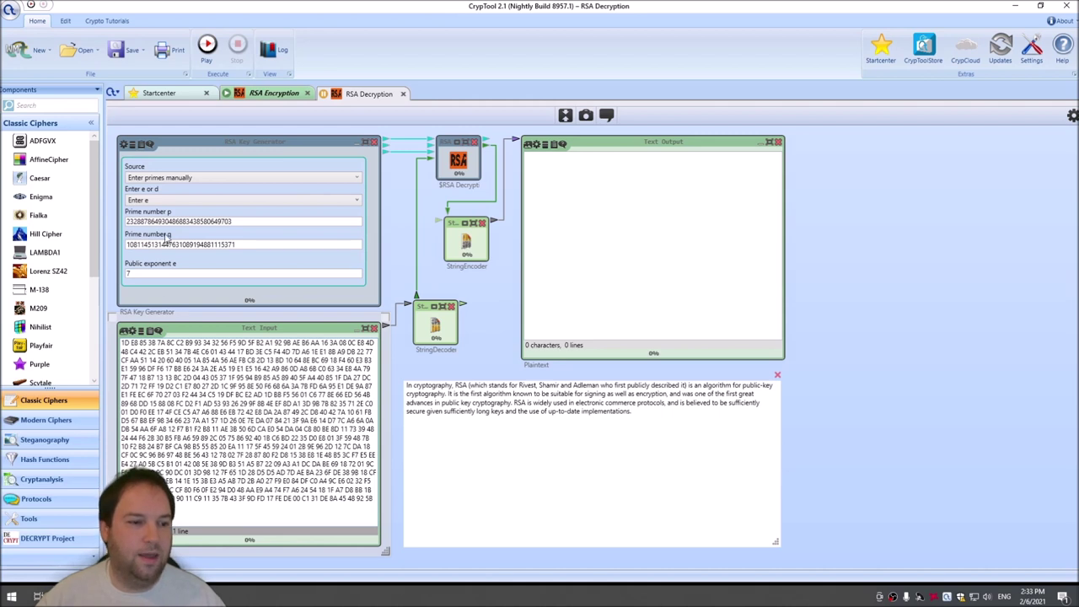
click(1072, 115)
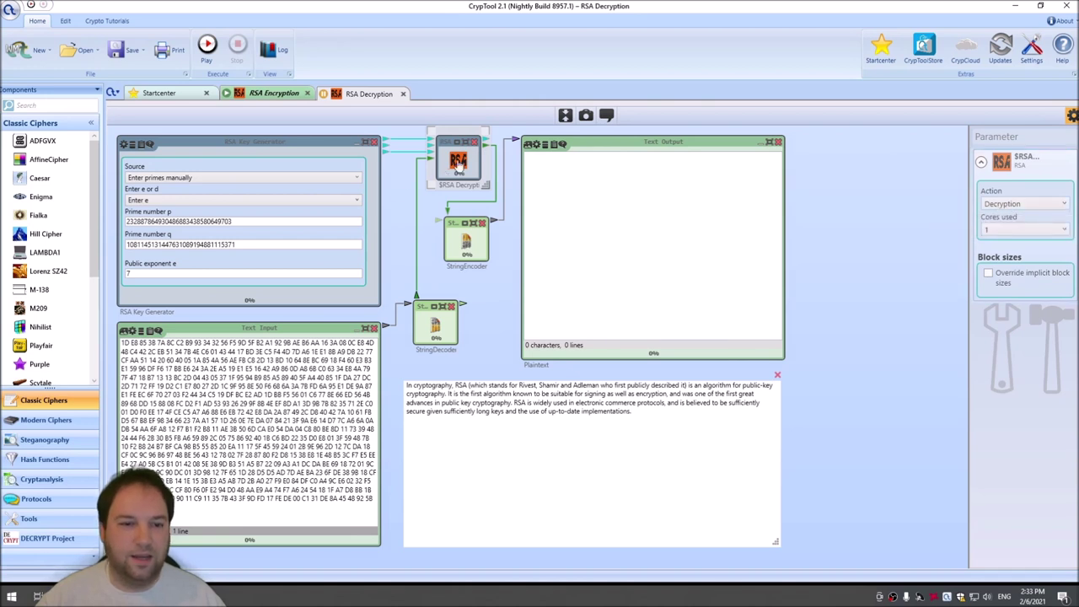
click(1024, 204)
click(1012, 227)
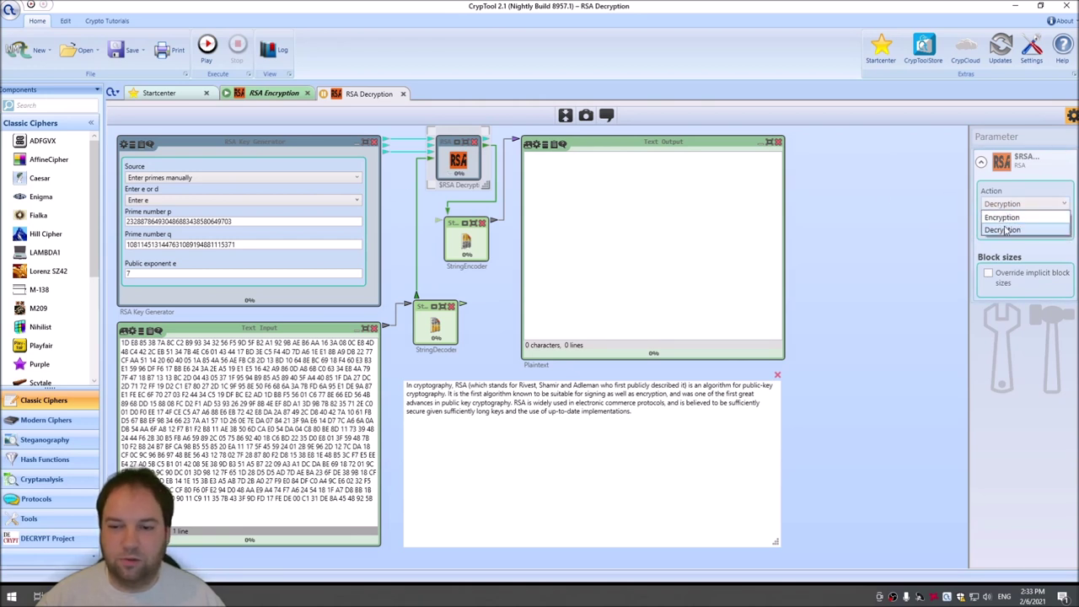
Step: Run the decryption to recover the original RSA paragraph, then stop and return to the Startcenter
click(206, 44)
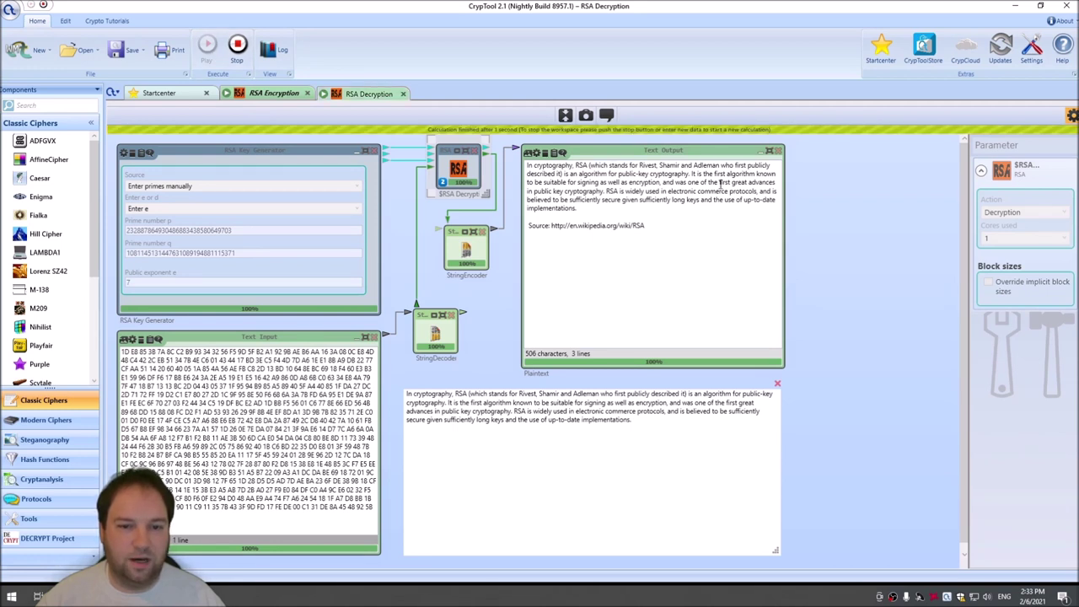
click(237, 47)
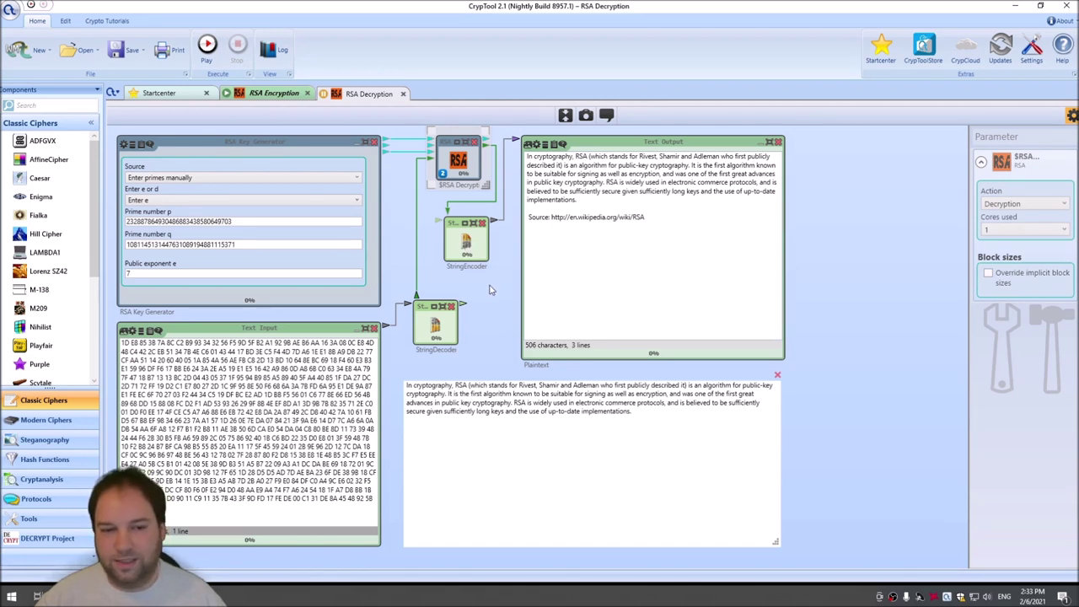
click(156, 94)
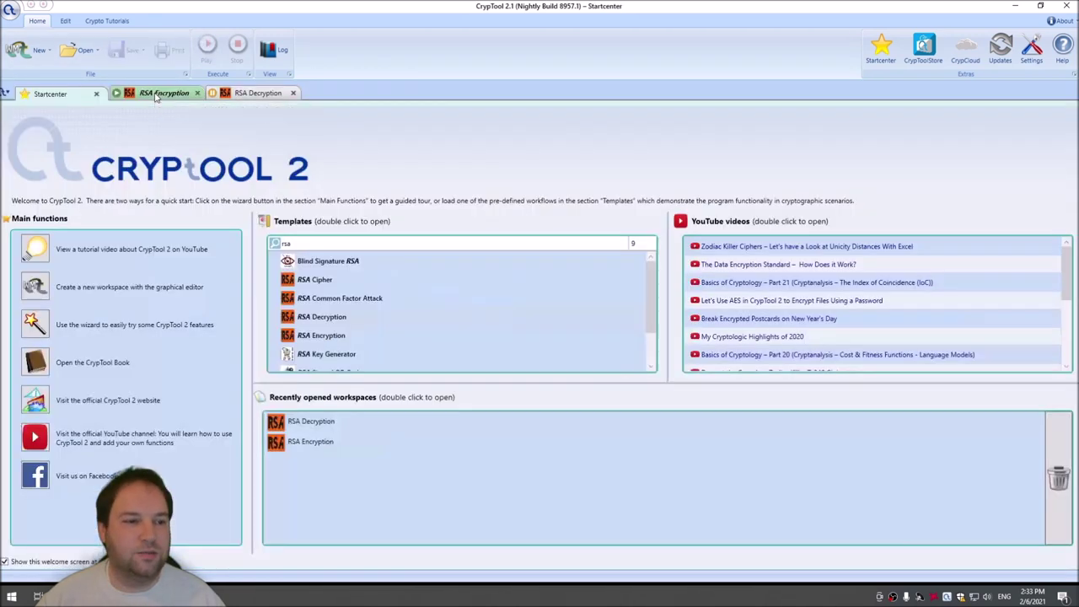
Step: Search 'quadrat' and open the Factorization with Quadratic Sieve (QS) template, fitted to view
click(323, 243)
text(quadrat)
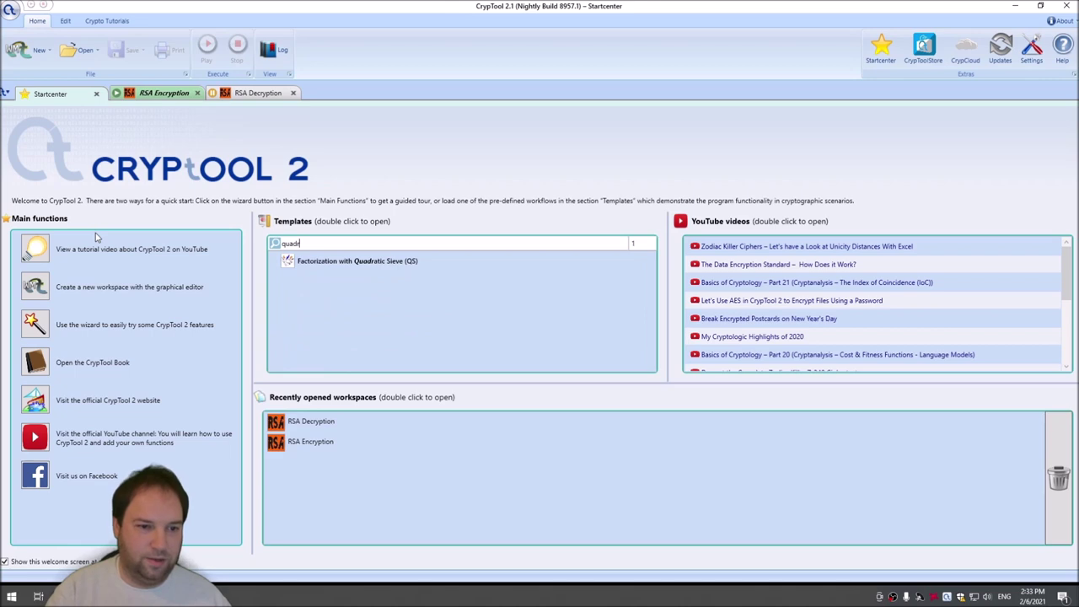
click(353, 265)
double_click(353, 263)
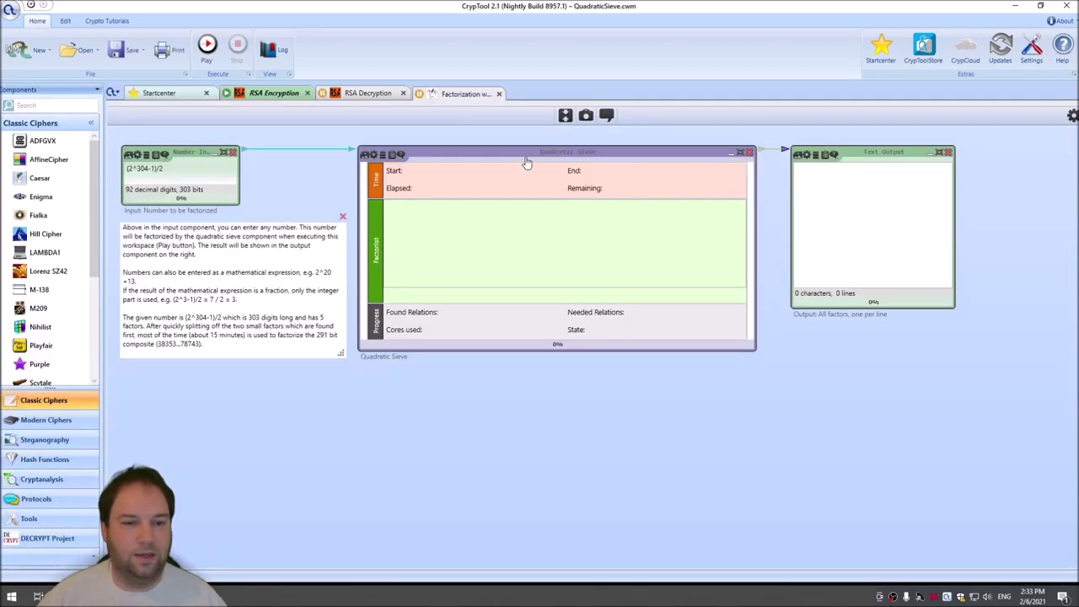
click(563, 115)
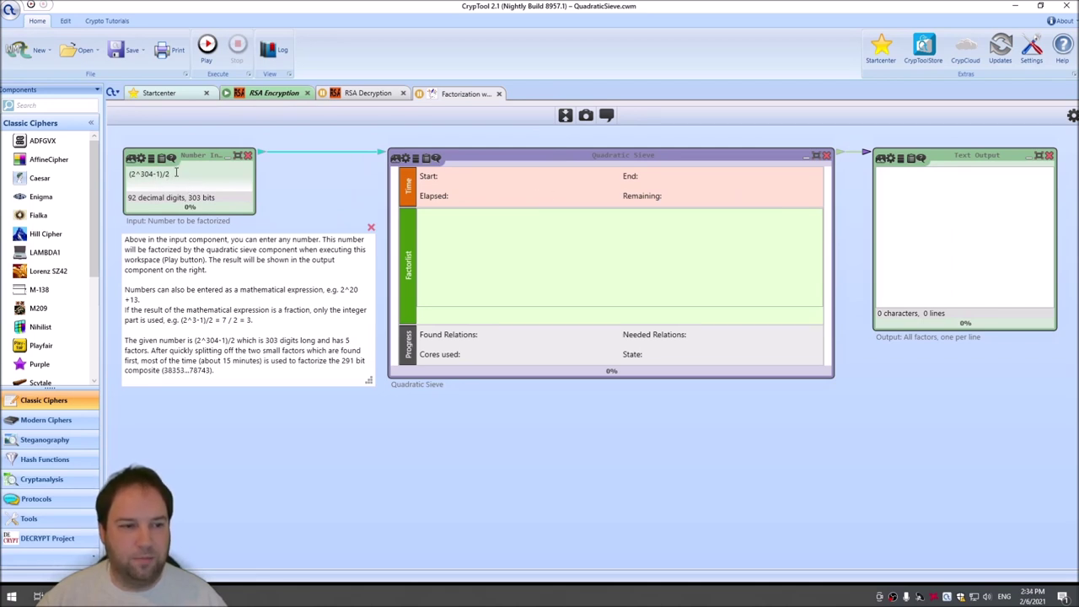
Step: Start factorizing (2^304-1)/2, show the sieve settings, then stop the run
click(208, 52)
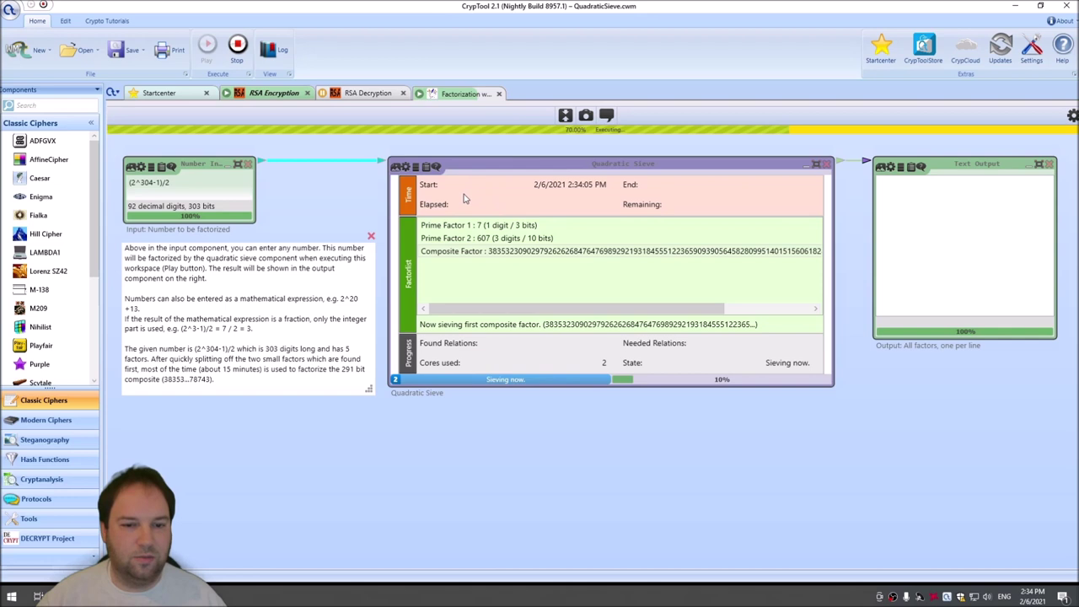
click(1072, 115)
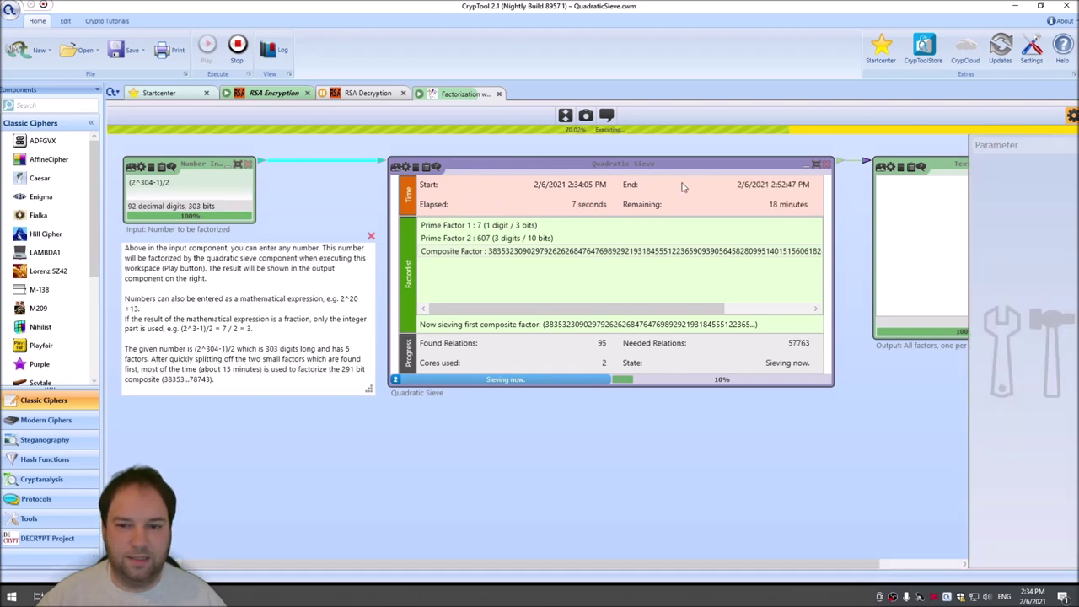
click(235, 55)
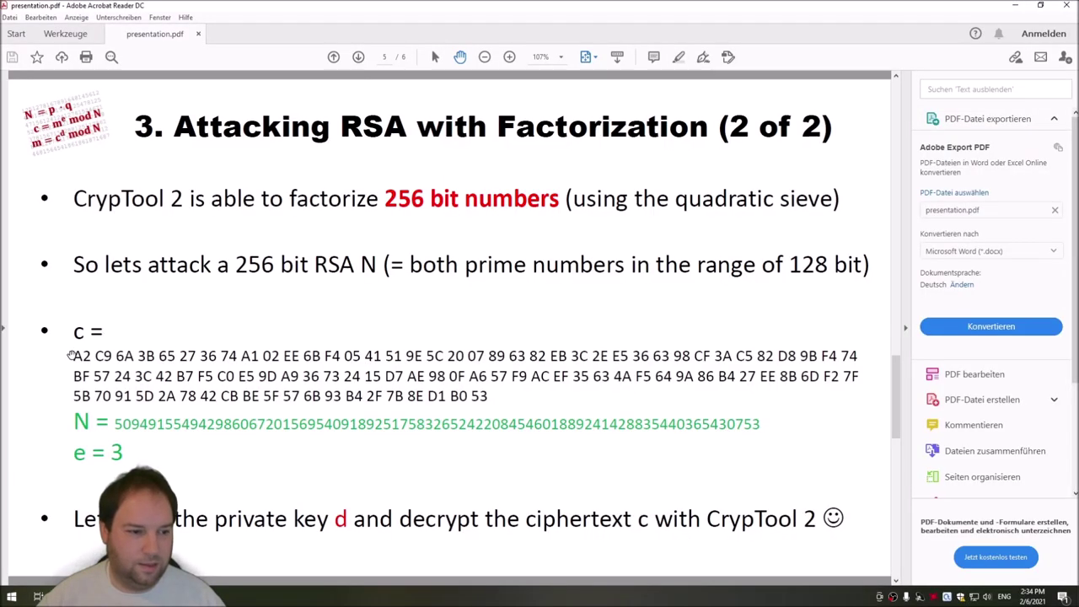
Step: Select the ciphertext hex, then the full modulus N on the attack slide
drag(72, 355, 482, 390)
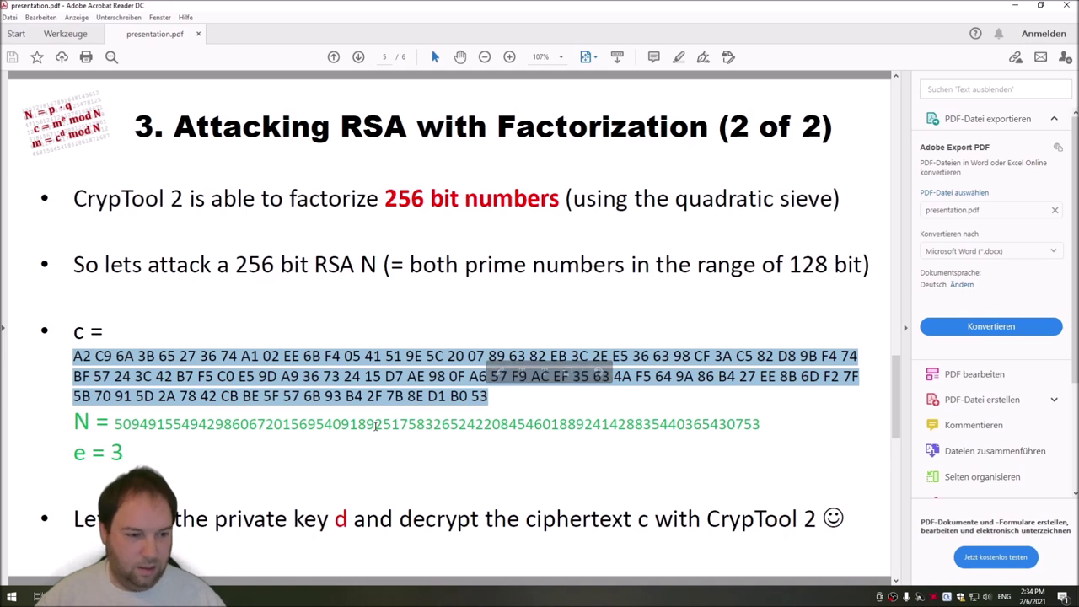
drag(110, 425, 765, 426)
key(ctrl+c)
Step: Replace (2^304-1)/2 in Number Input with the pasted modulus N and start the quadratic sieve
key(alt+Tab)
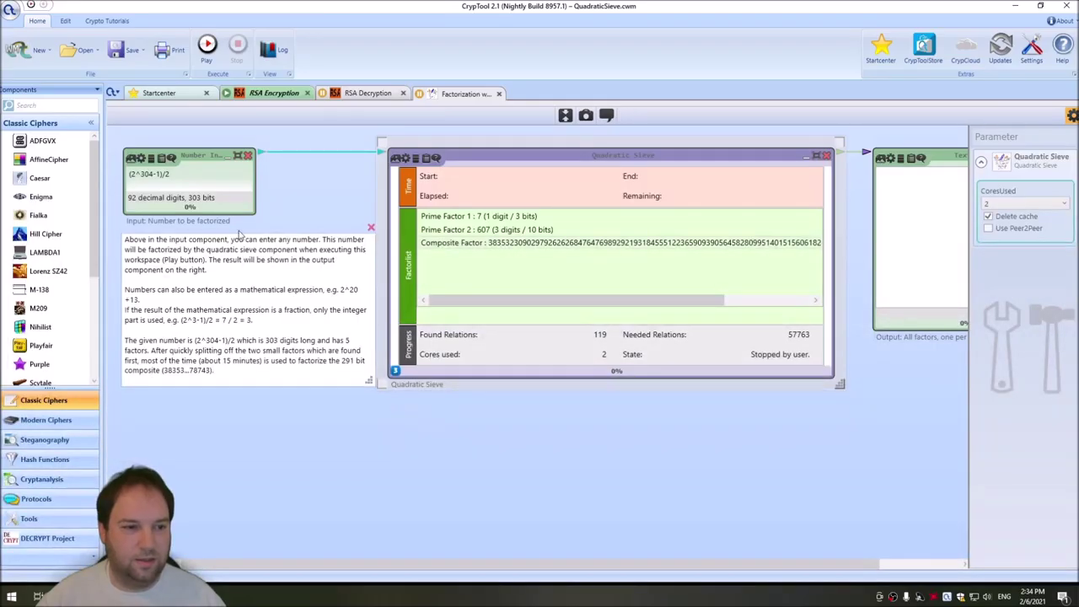
drag(129, 175, 171, 177)
key(ctrl+v)
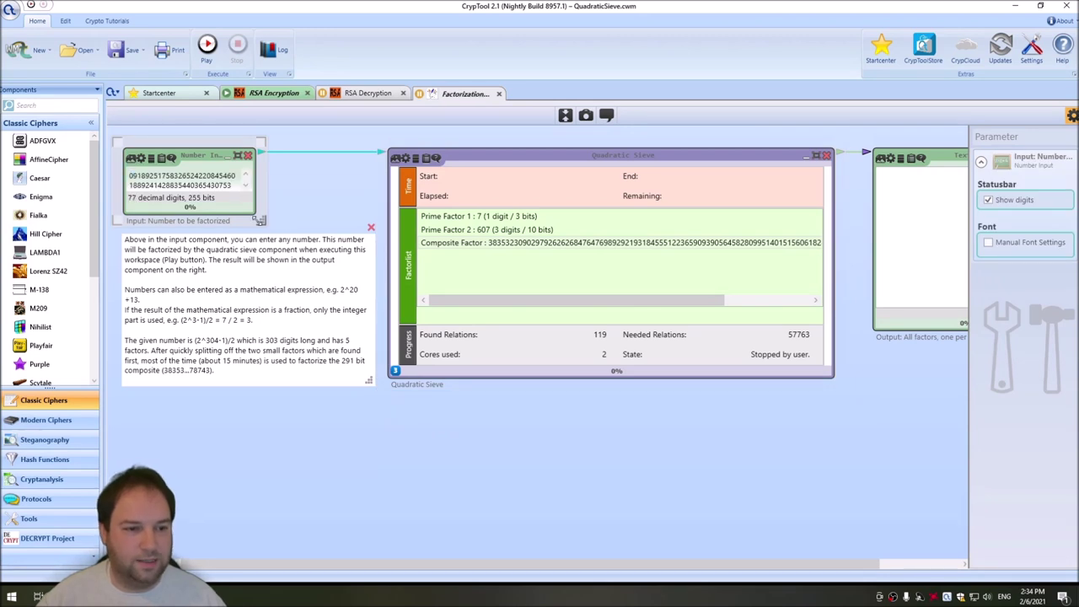
drag(261, 220, 297, 245)
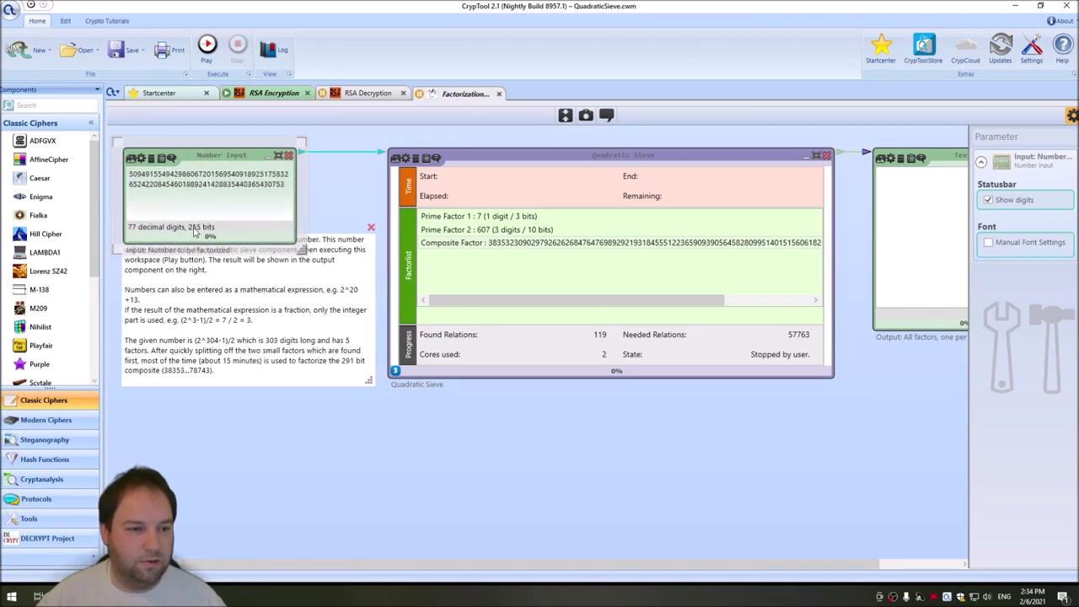
click(370, 227)
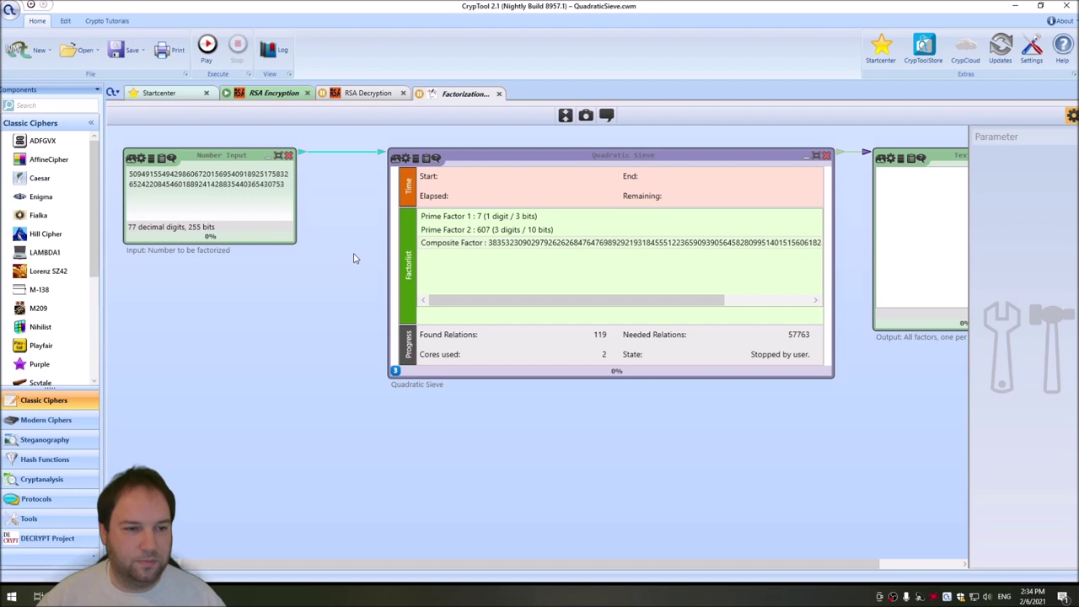
click(207, 44)
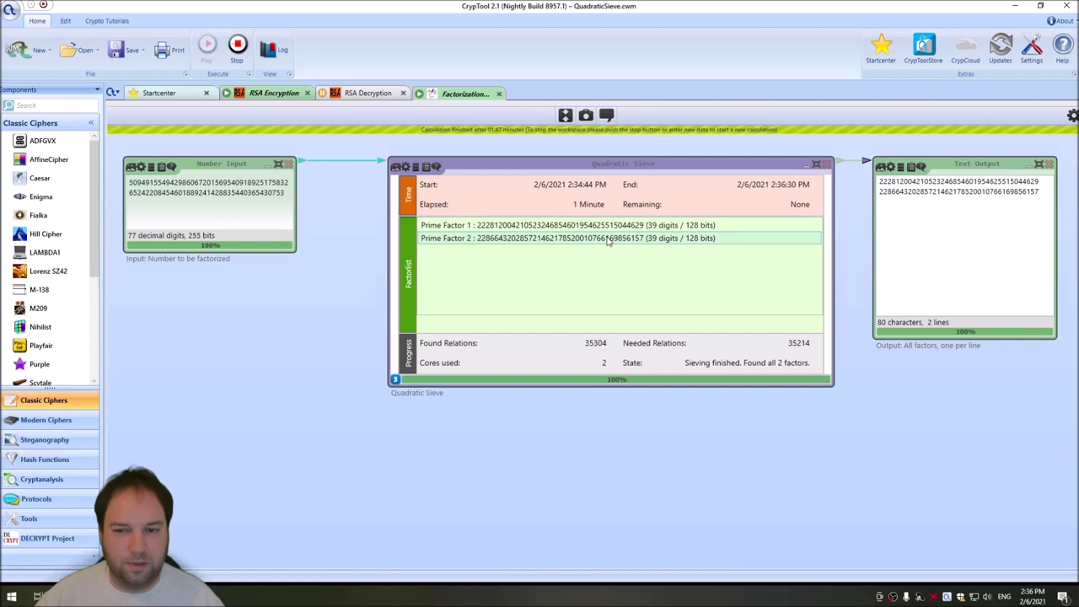
Step: Copy the first 39-digit prime factor into Prime number p
drag(1040, 180, 854, 187)
click(1036, 184)
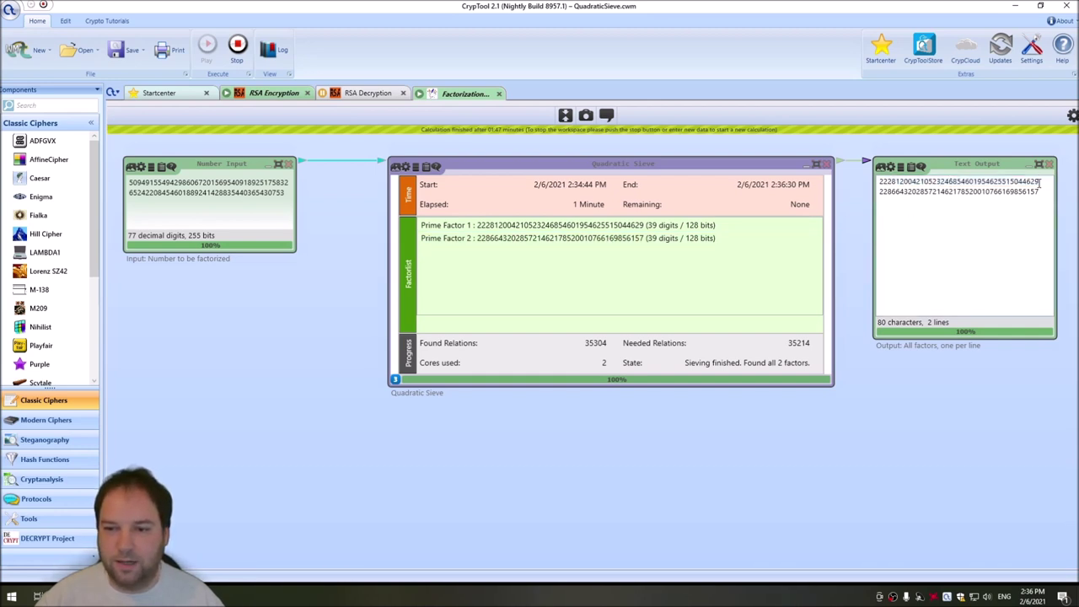
drag(1040, 182, 867, 187)
key(ctrl+c)
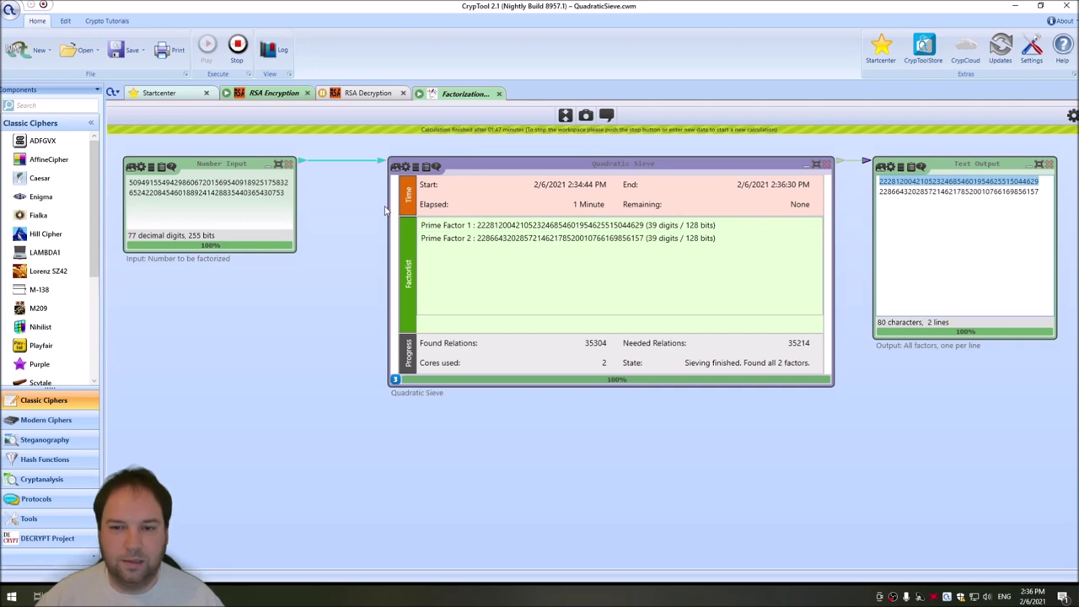
click(350, 96)
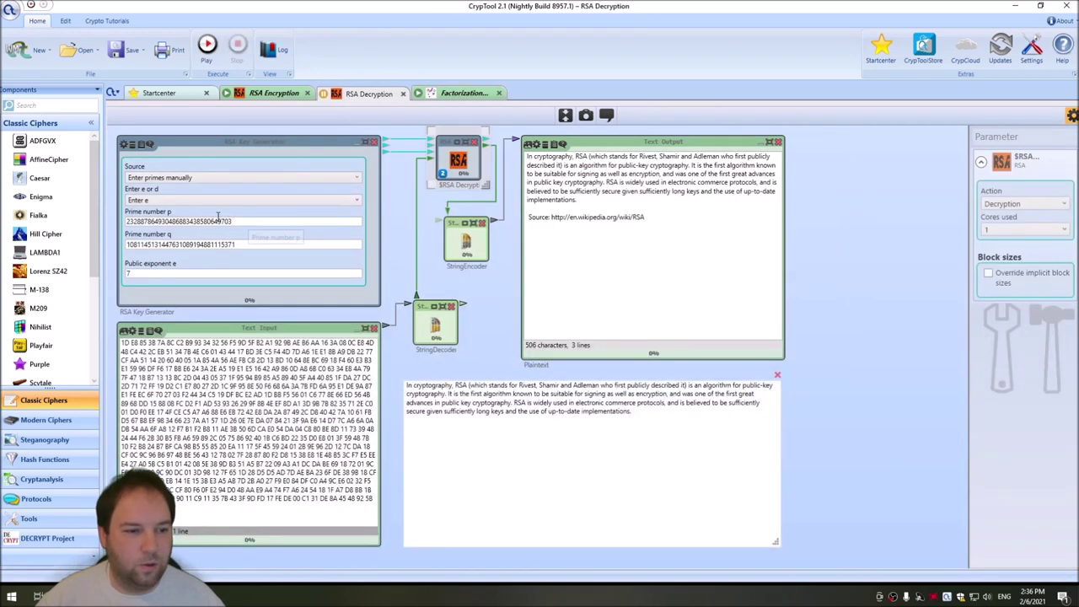
double_click(247, 220)
key(ctrl+v)
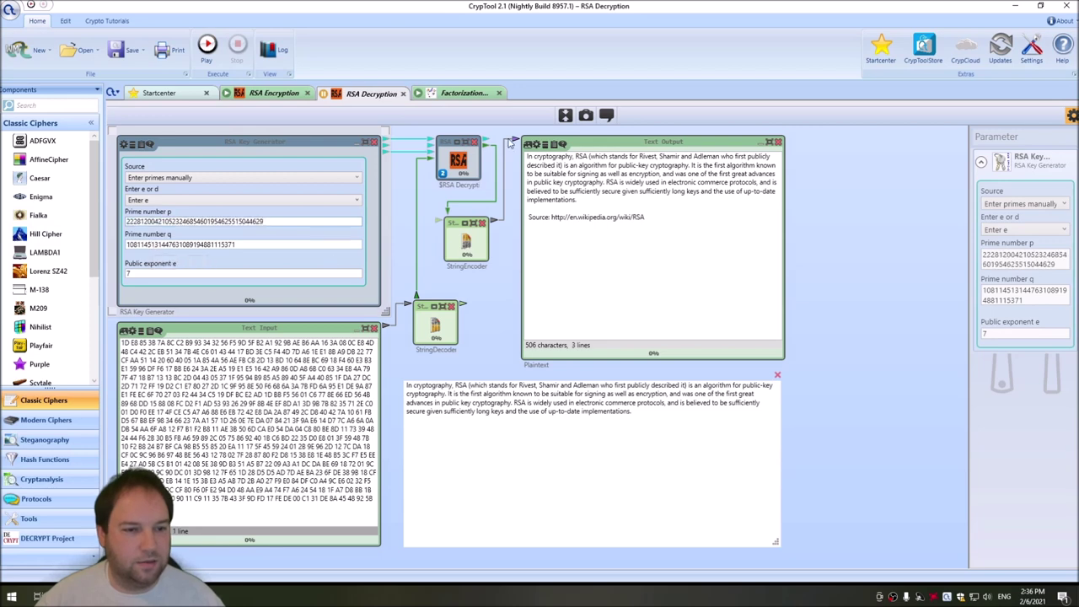
Step: Copy the second 39-digit prime factor into Prime number q
click(456, 94)
drag(1040, 193, 868, 194)
key(ctrl+c)
click(355, 93)
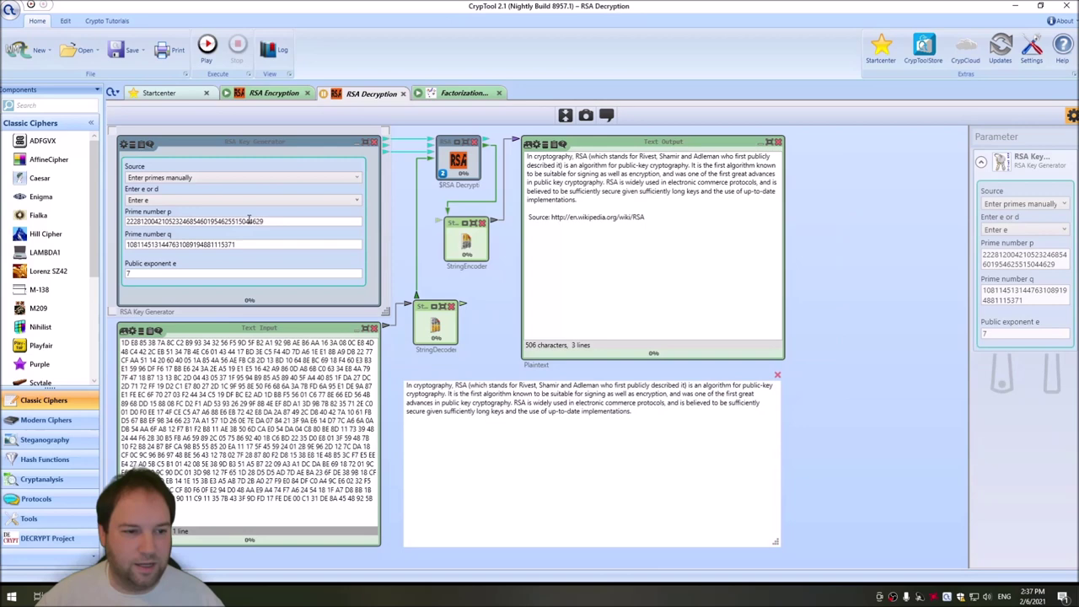
double_click(256, 242)
key(ctrl+v)
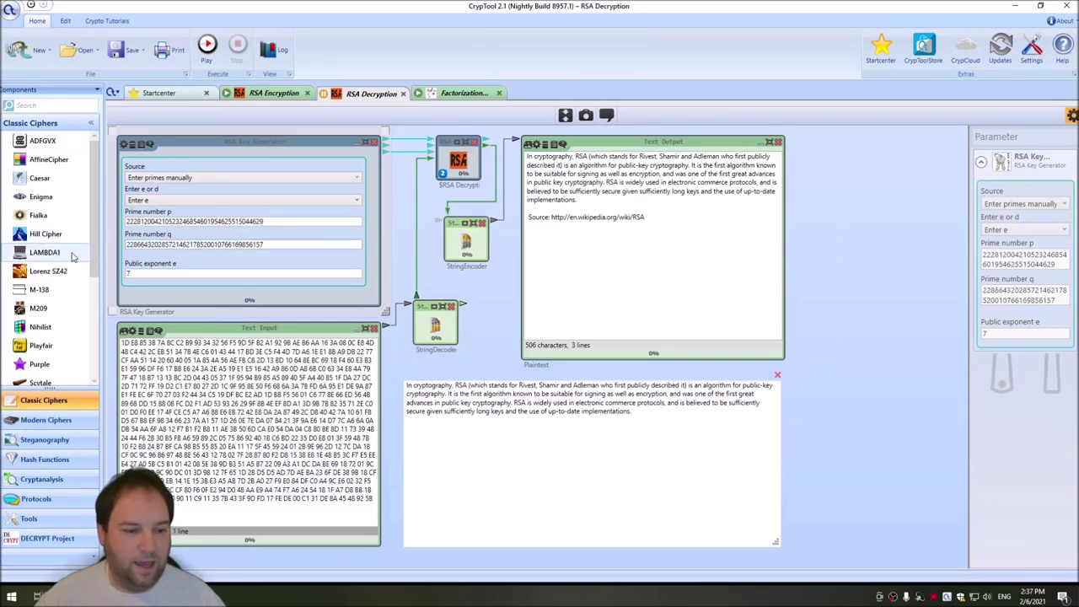
Step: Copy the public exponent 3 from the presentation slide
key(alt+Tab)
drag(761, 424, 116, 426)
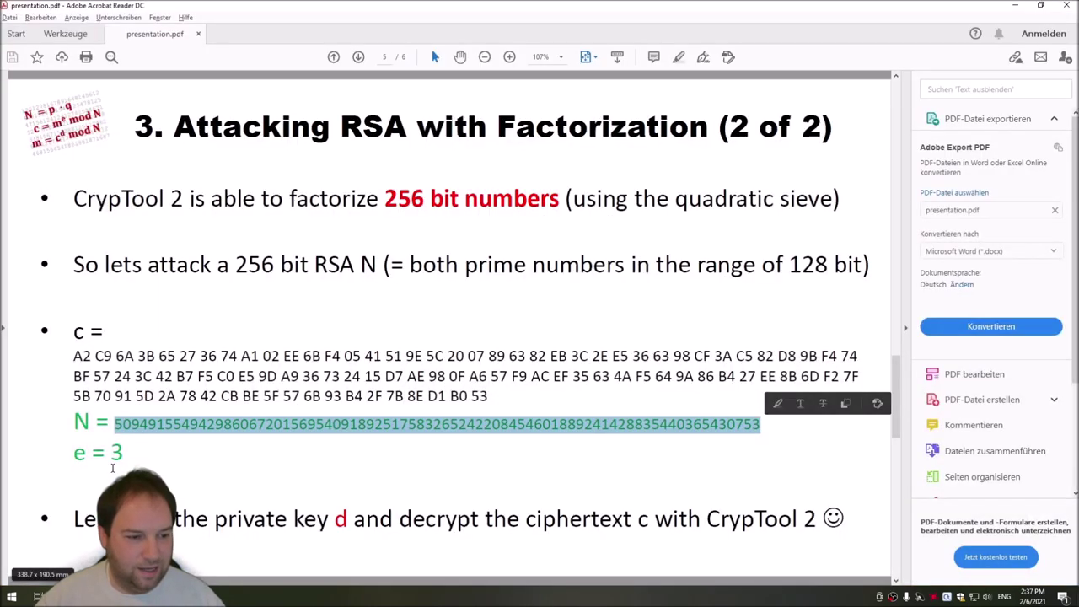
double_click(118, 453)
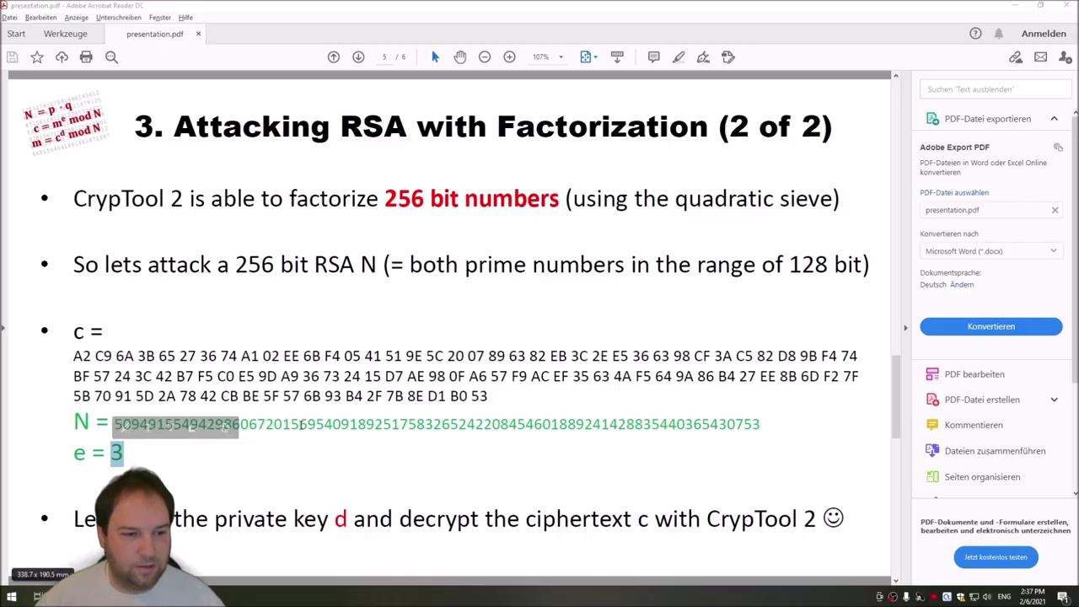
key(alt+Tab)
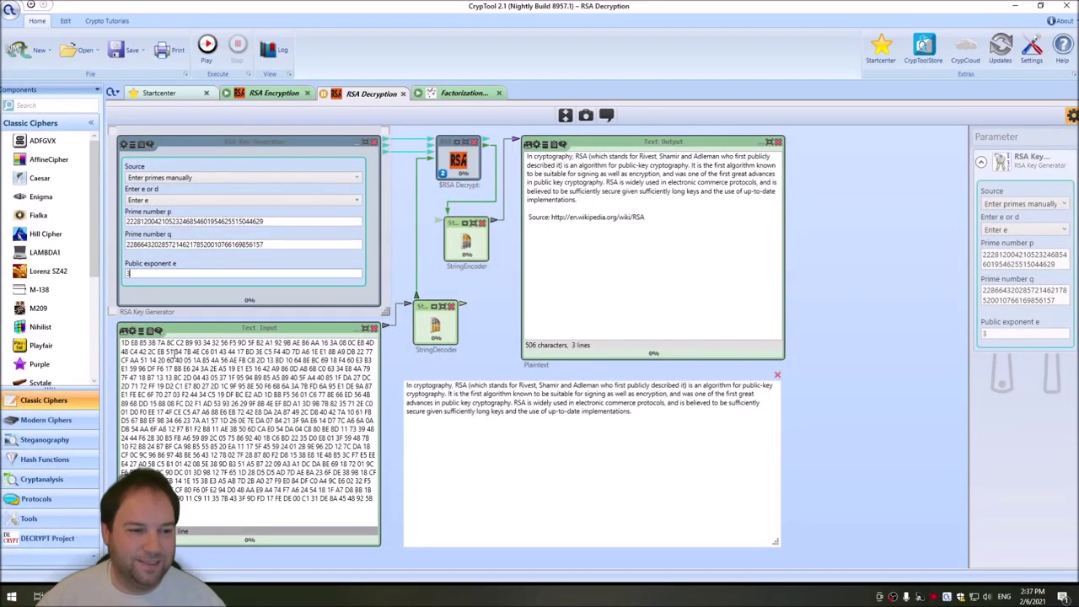
Step: Replace the Text Input with the slide's hex ciphertext, enlarge it to check, then restore the view
key(alt+Tab)
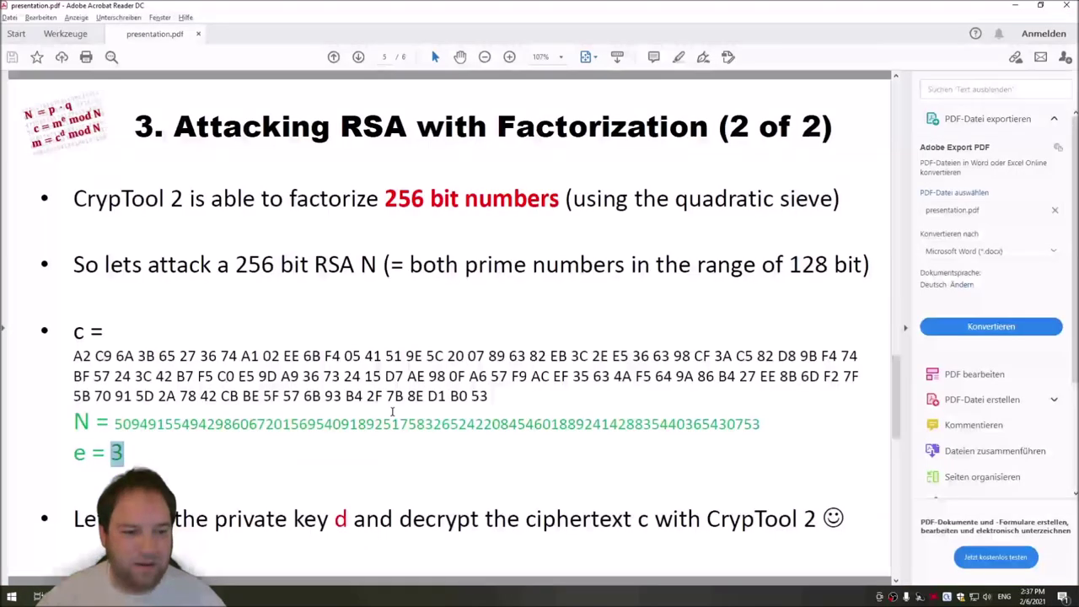
drag(76, 355, 482, 398)
right_click(481, 398)
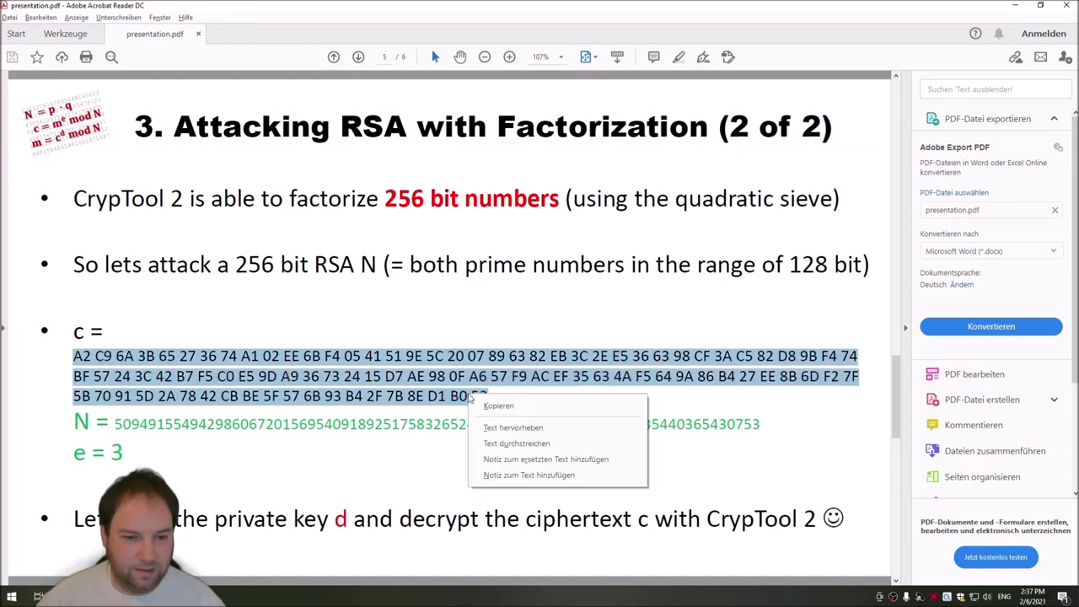
click(506, 406)
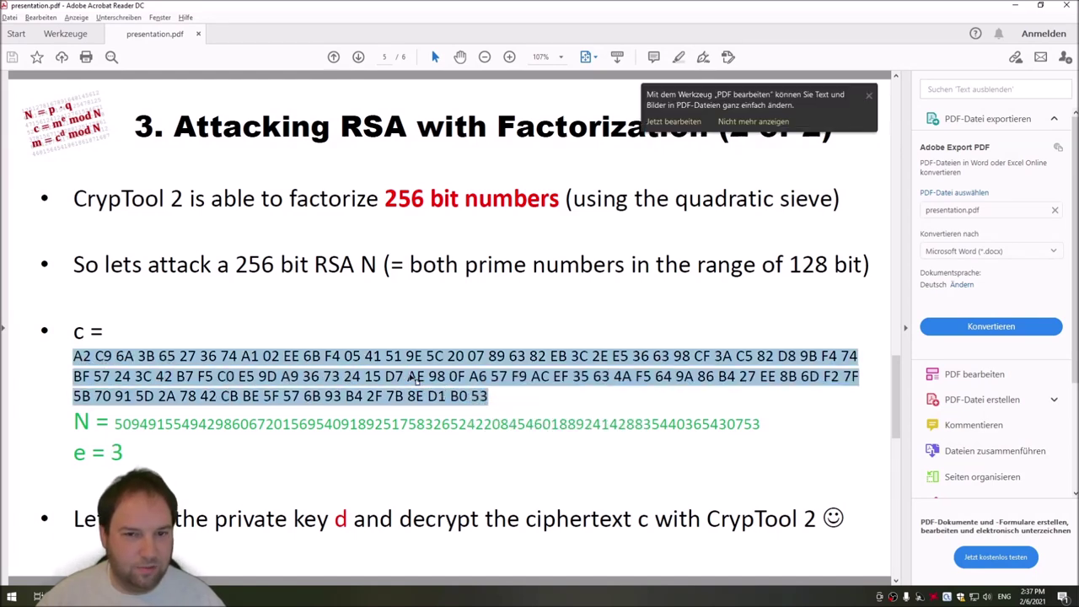
key(alt+Tab)
click(199, 384)
key(ctrl+a)
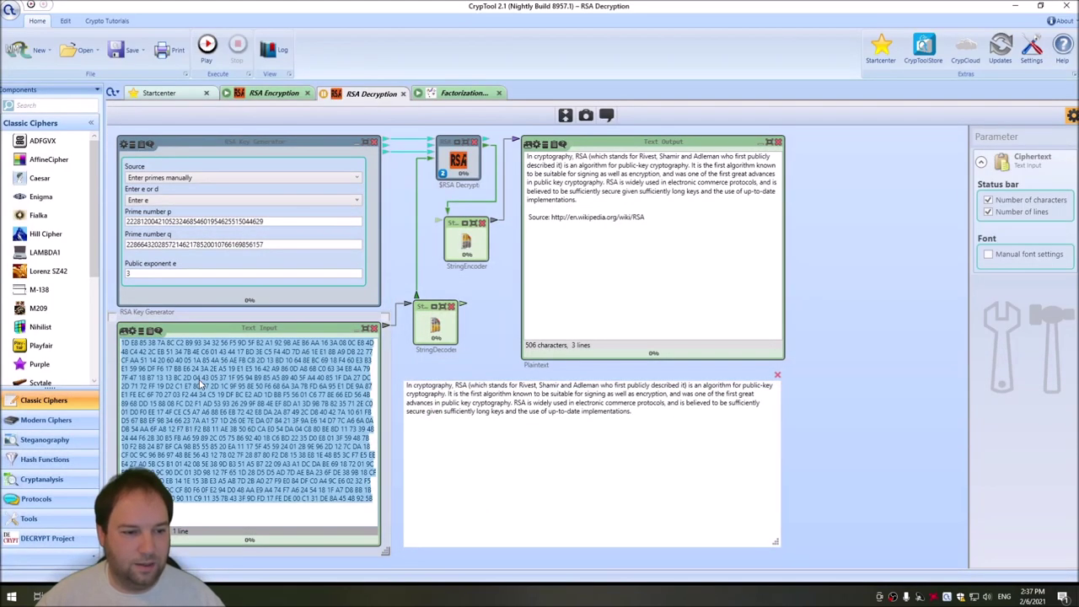
key(ctrl+v)
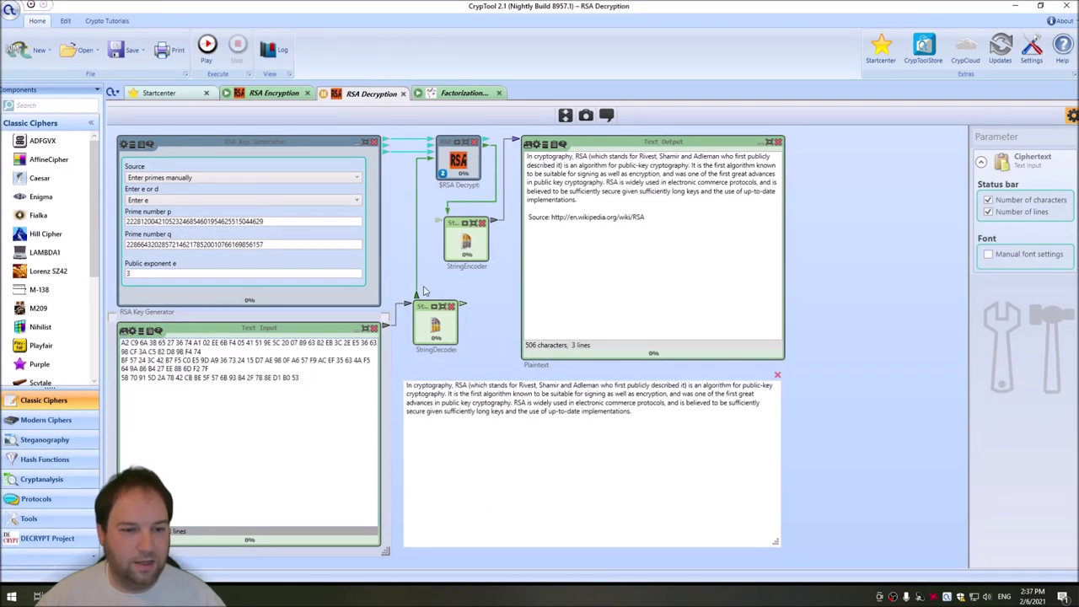
double_click(310, 335)
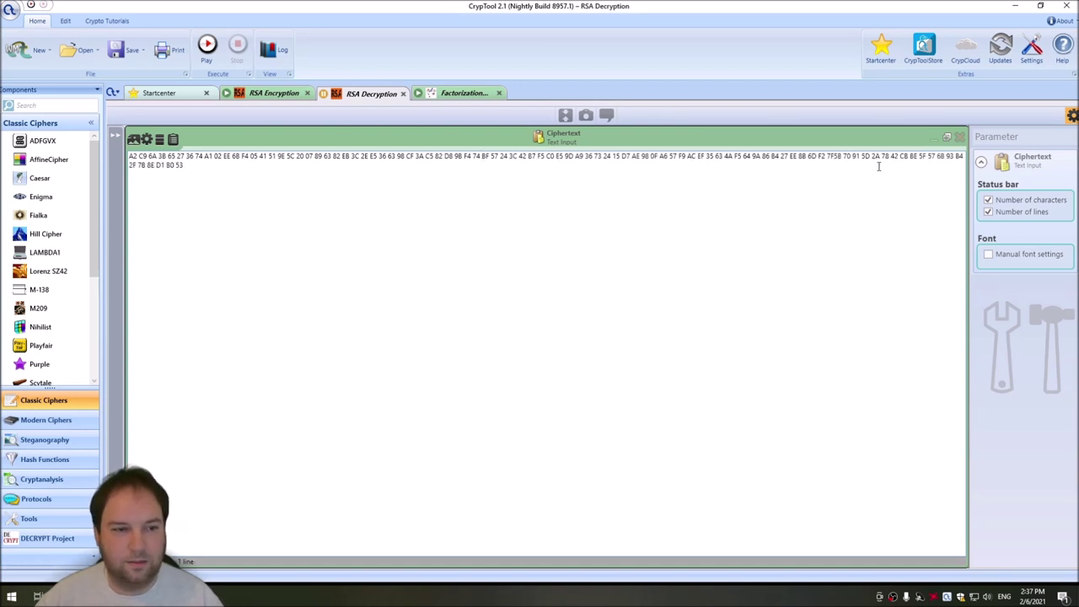
click(946, 136)
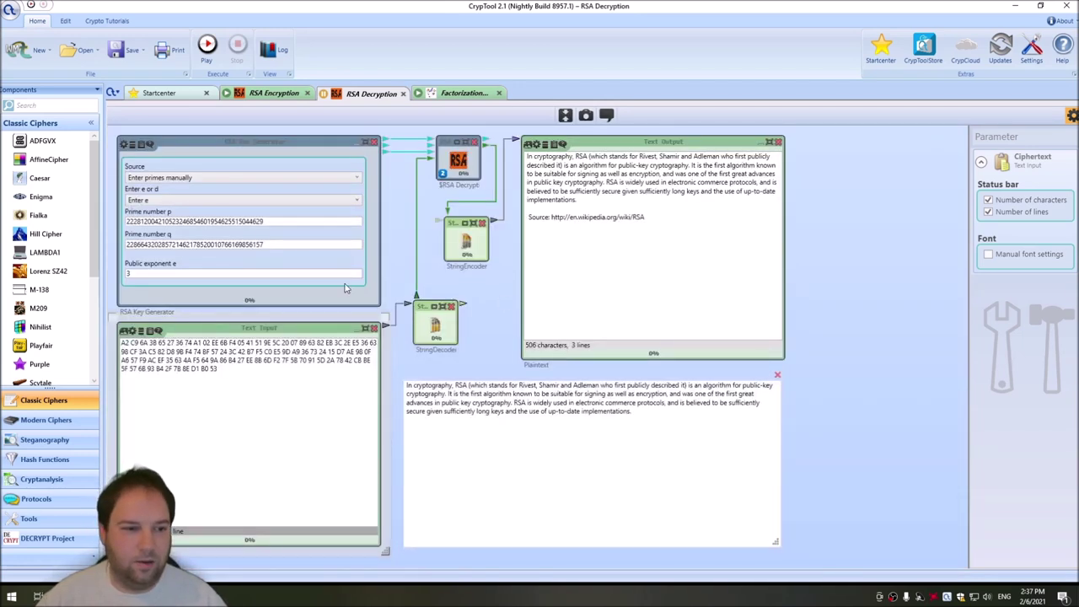
Step: Decrypt to reveal the message about breaking 256-bit RSA, then return to the Factorization workspace
click(208, 47)
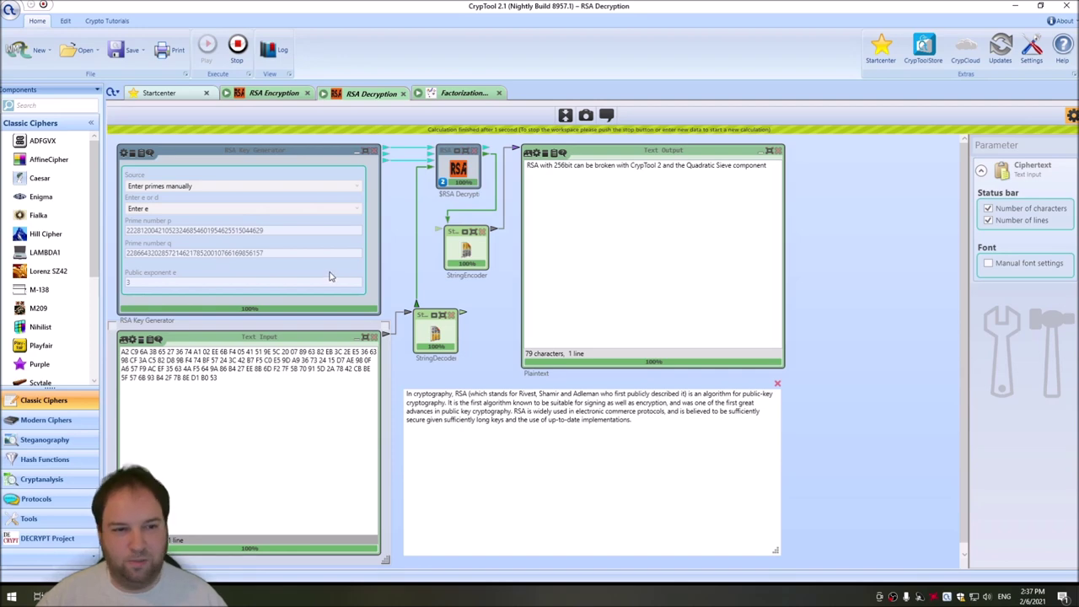
click(460, 94)
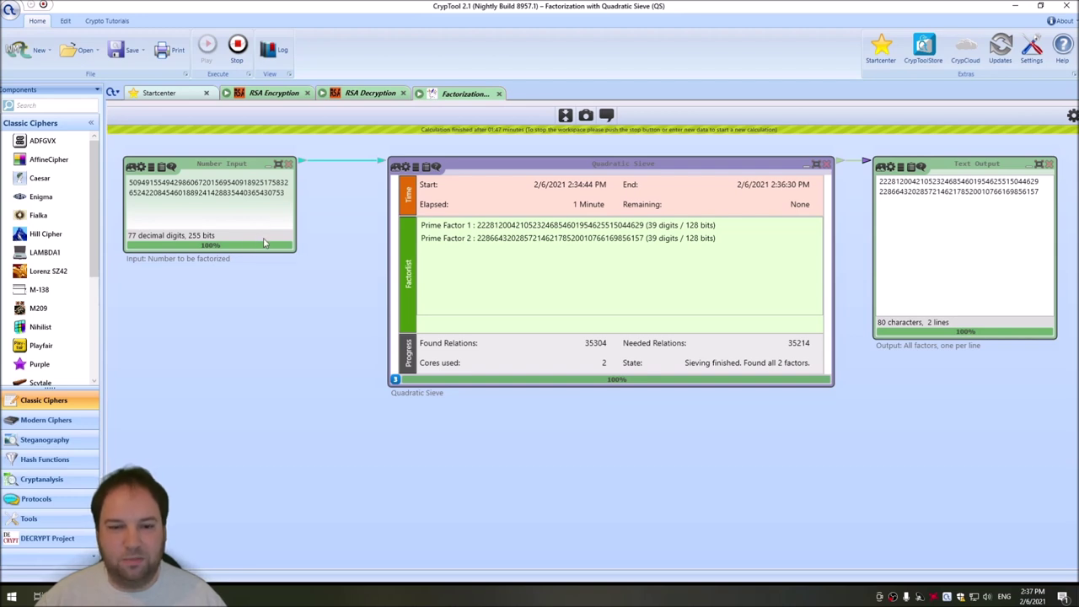
Step: Enlarge the Number Input box and copy the 77-digit number N
drag(302, 257, 320, 296)
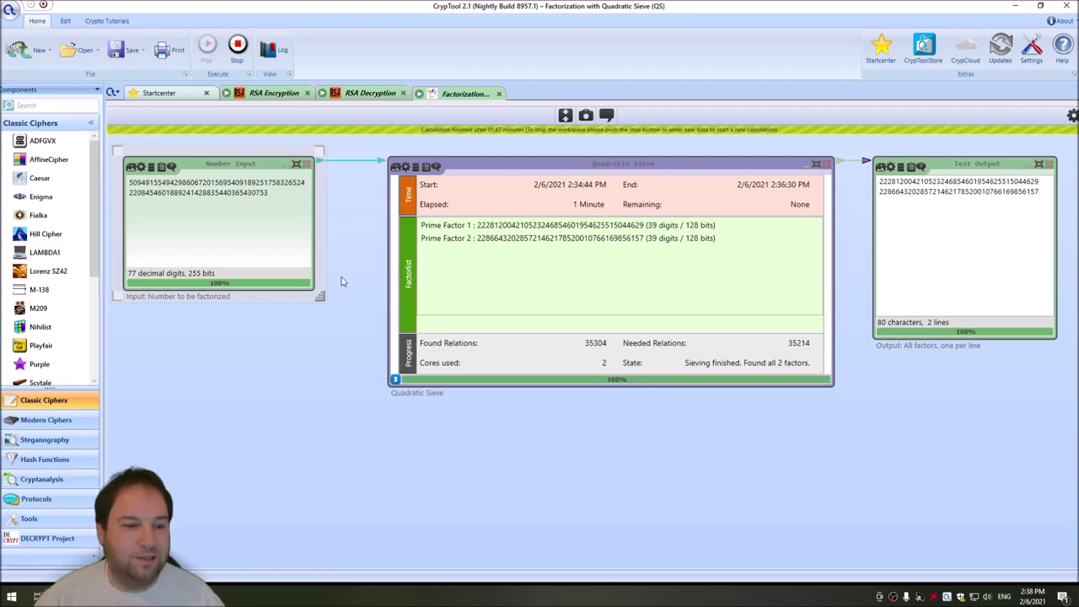
click(305, 364)
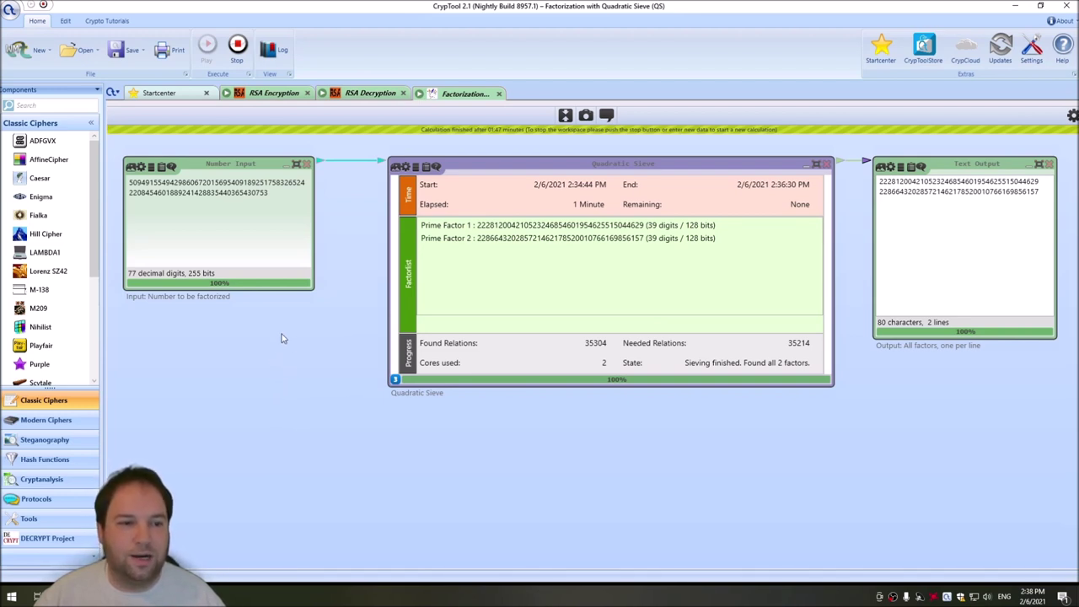
double_click(277, 202)
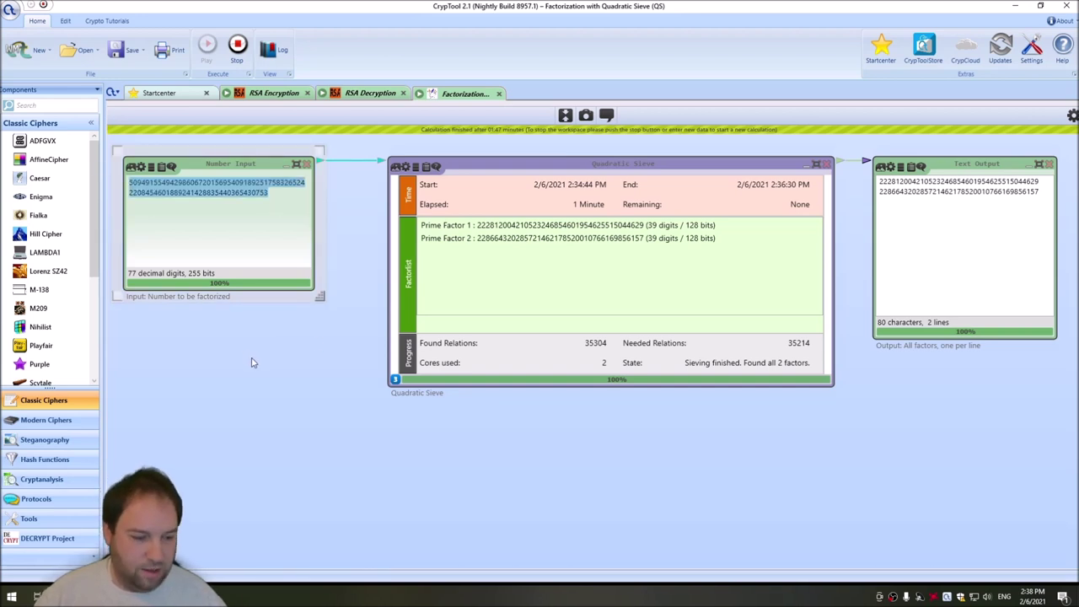
key(alt+Tab)
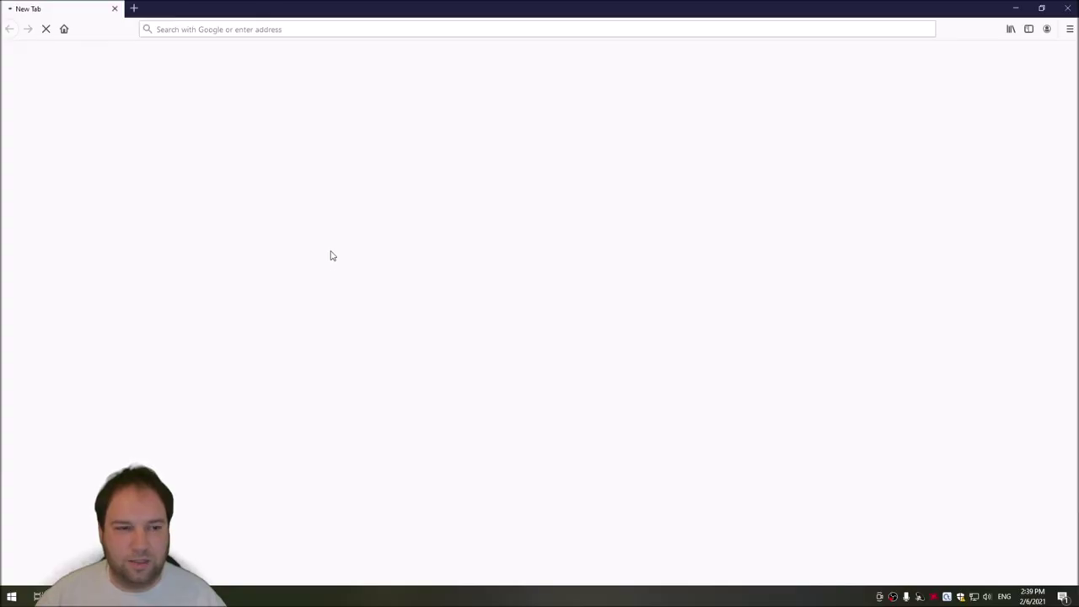
Step: Go to cryptool.org and open CrypTool-Online's Msieve Factorizer from the Highlights list
click(274, 30)
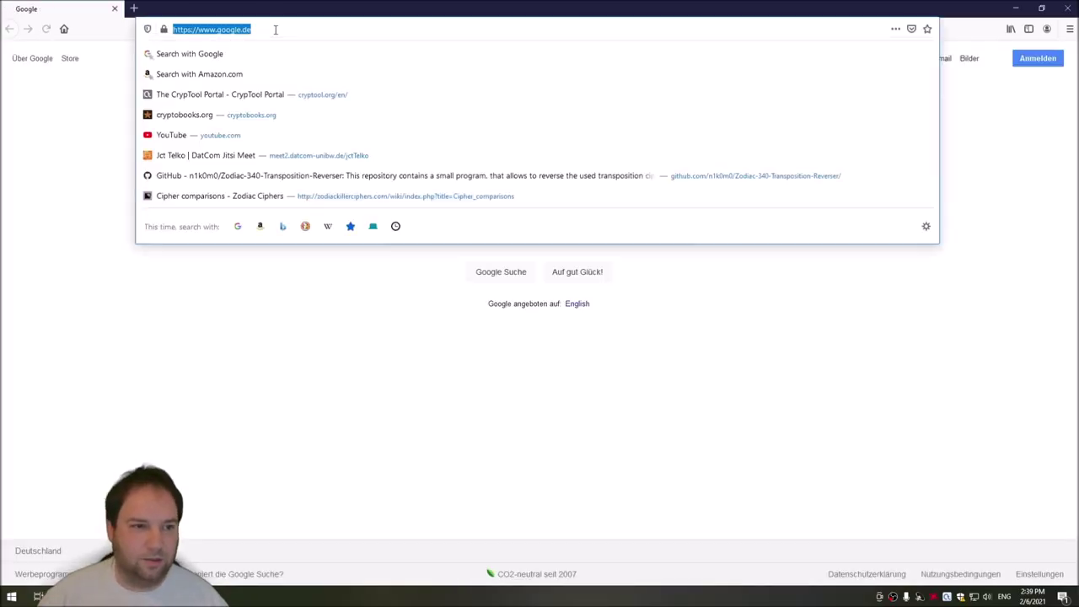
text(cryptool)
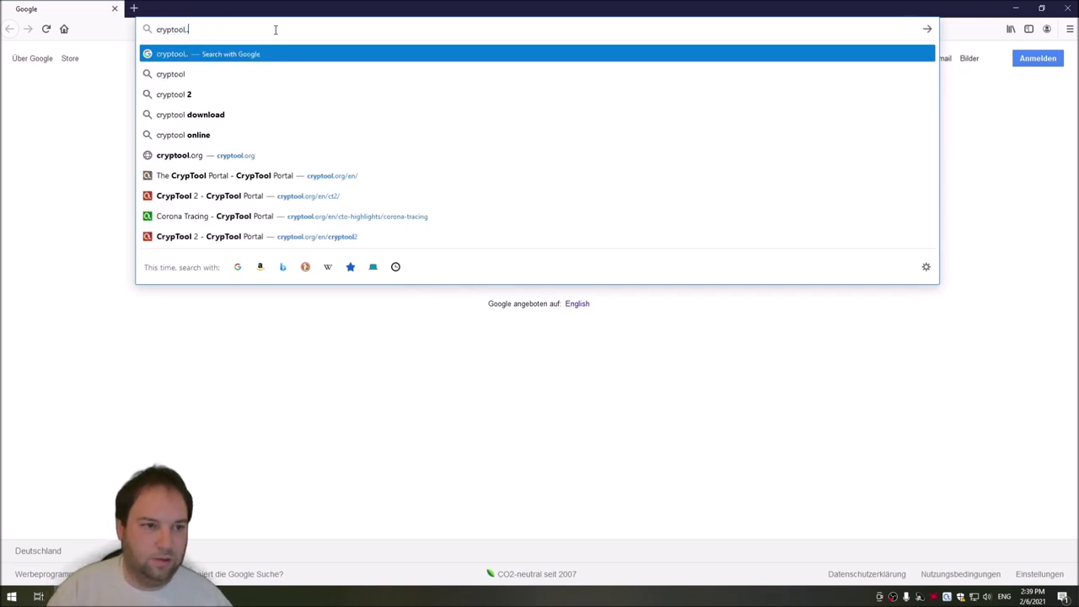
text(.or)
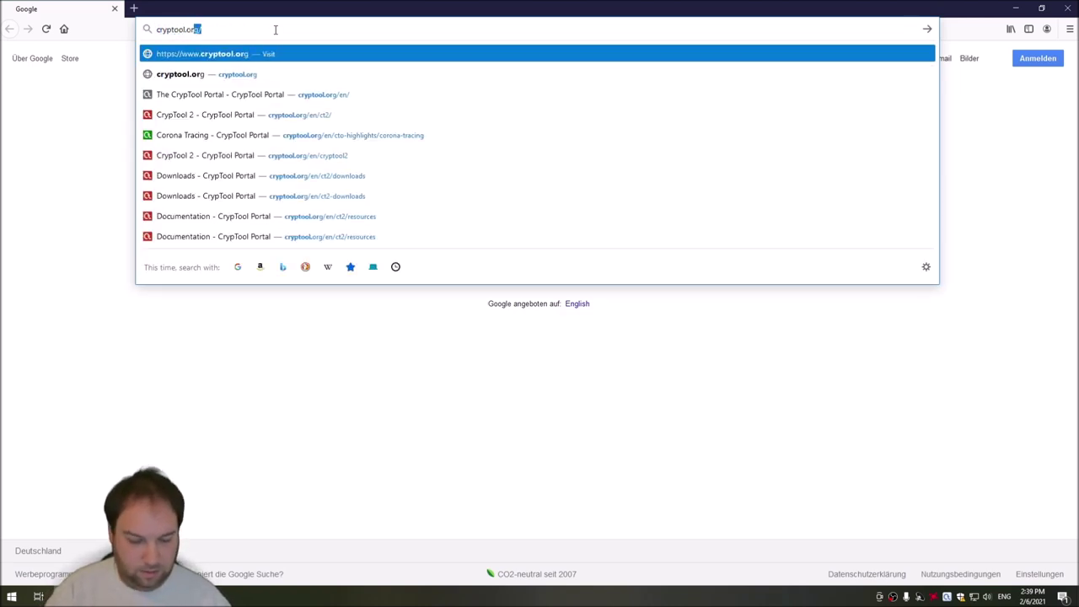
key(Return)
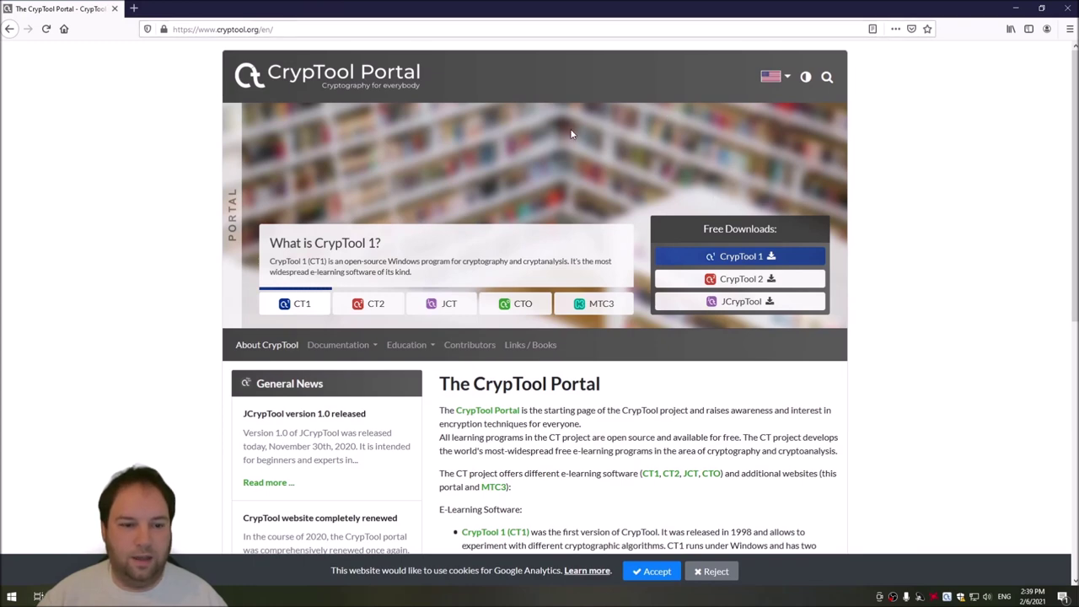
click(504, 302)
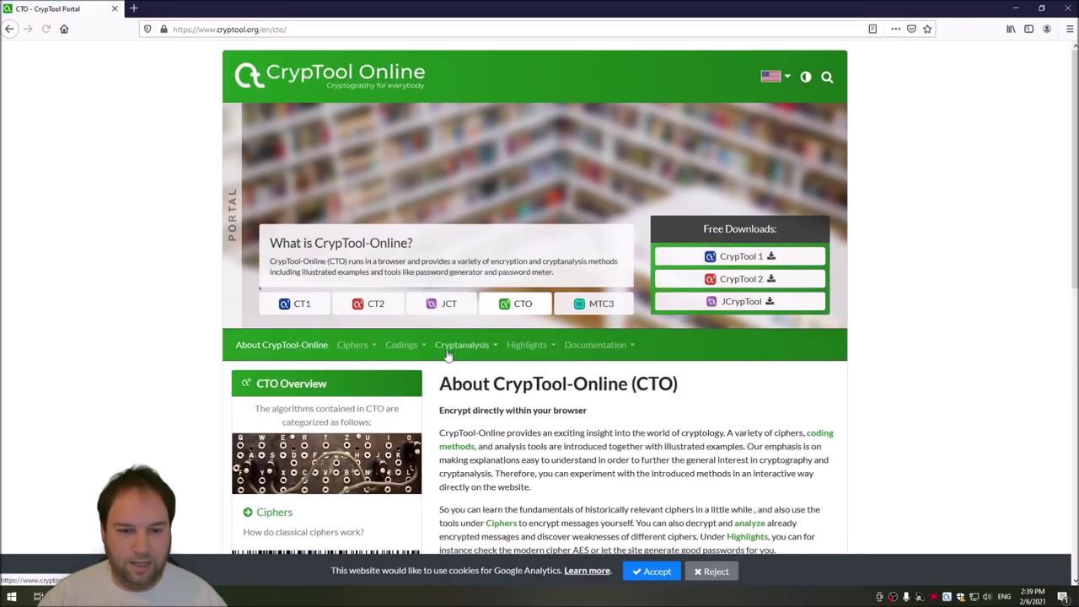
scroll(160, 388, down, 2)
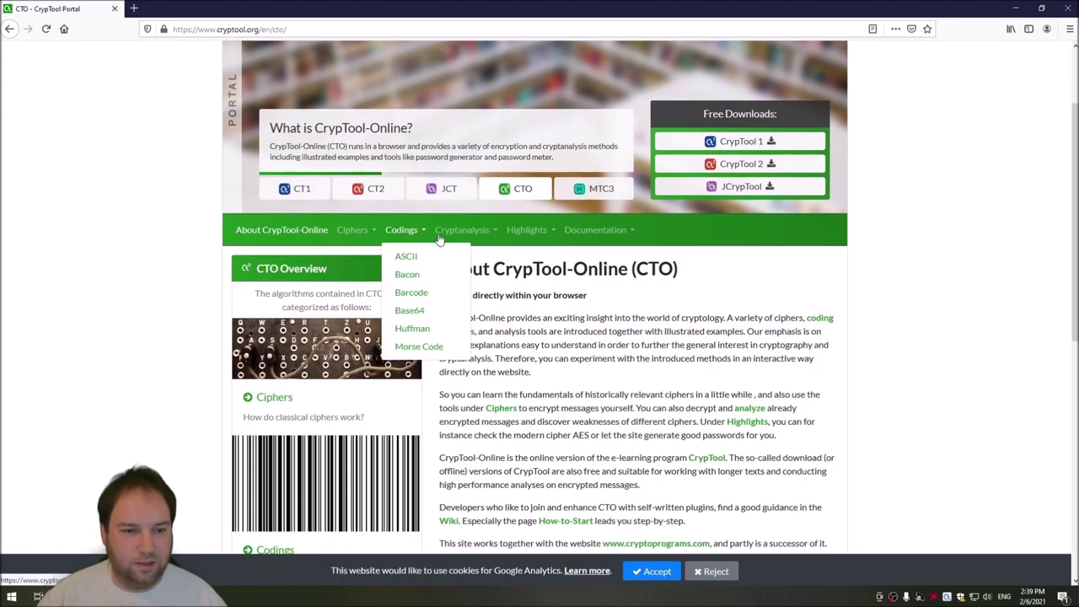
mouse_move(486, 237)
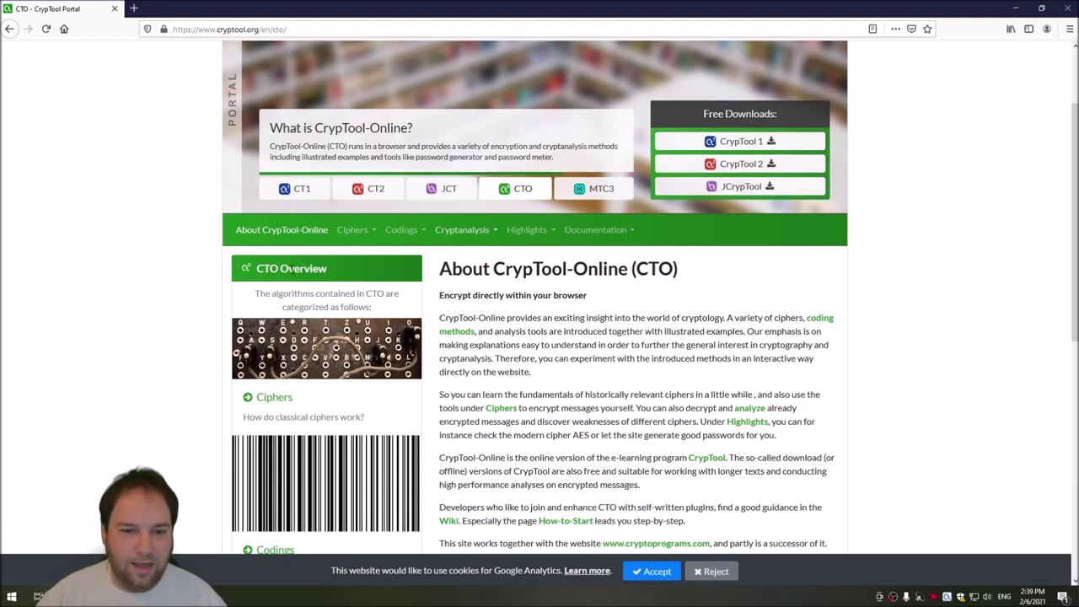
click(528, 240)
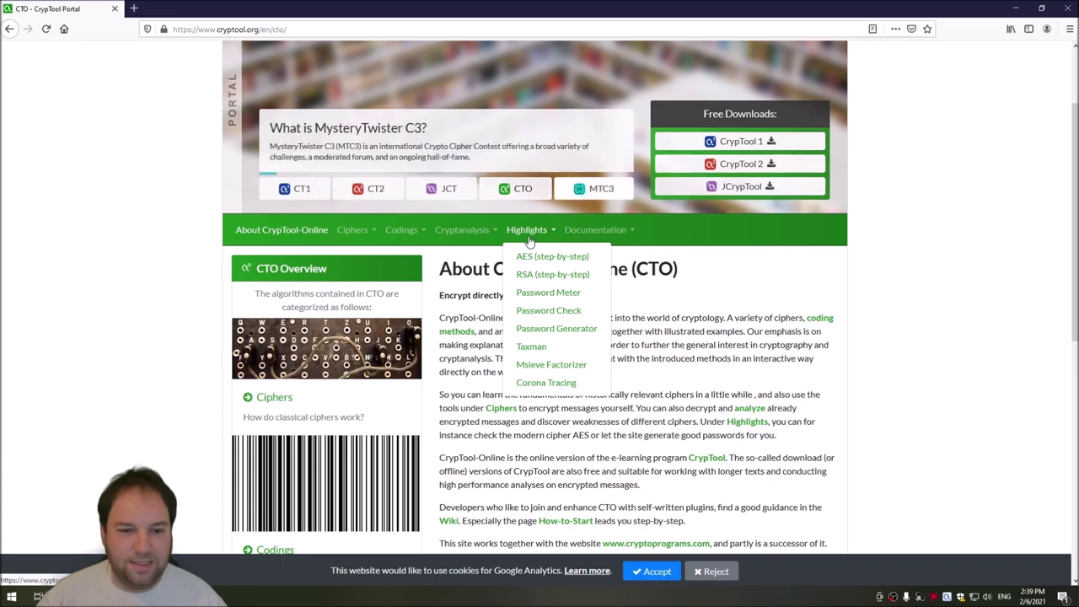
click(533, 368)
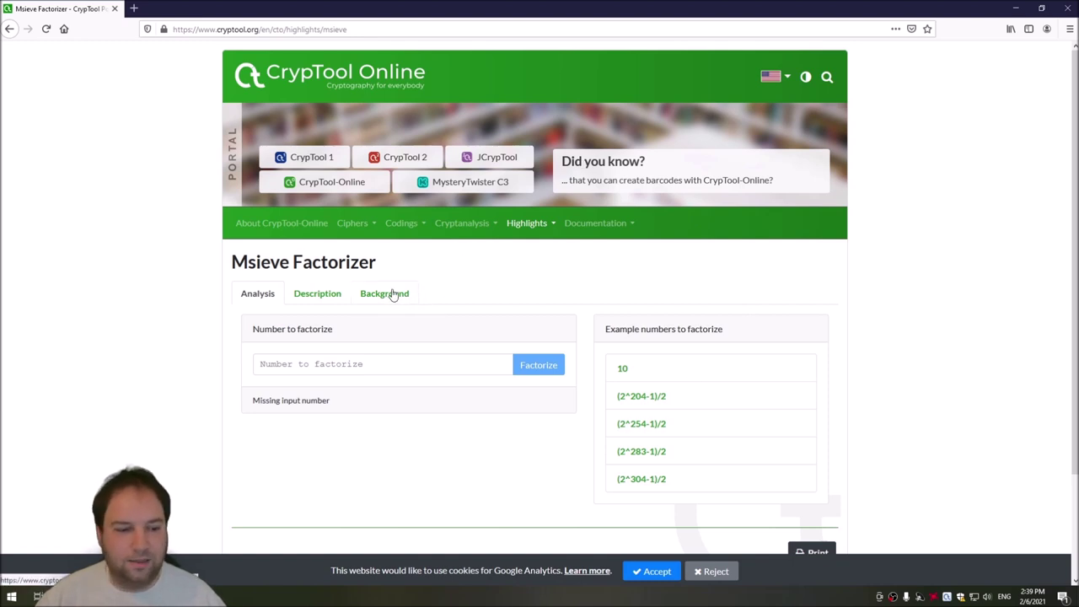
key(alt+Tab)
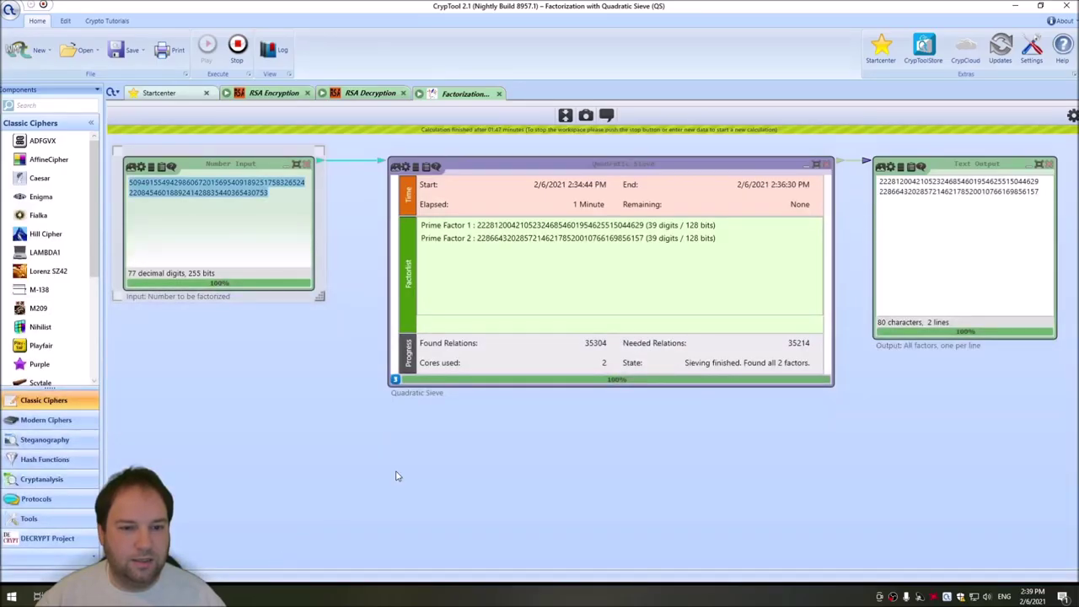
Step: Stop the factorization run and keep the Quadratic Sieve's CoresUsed at 2
click(633, 182)
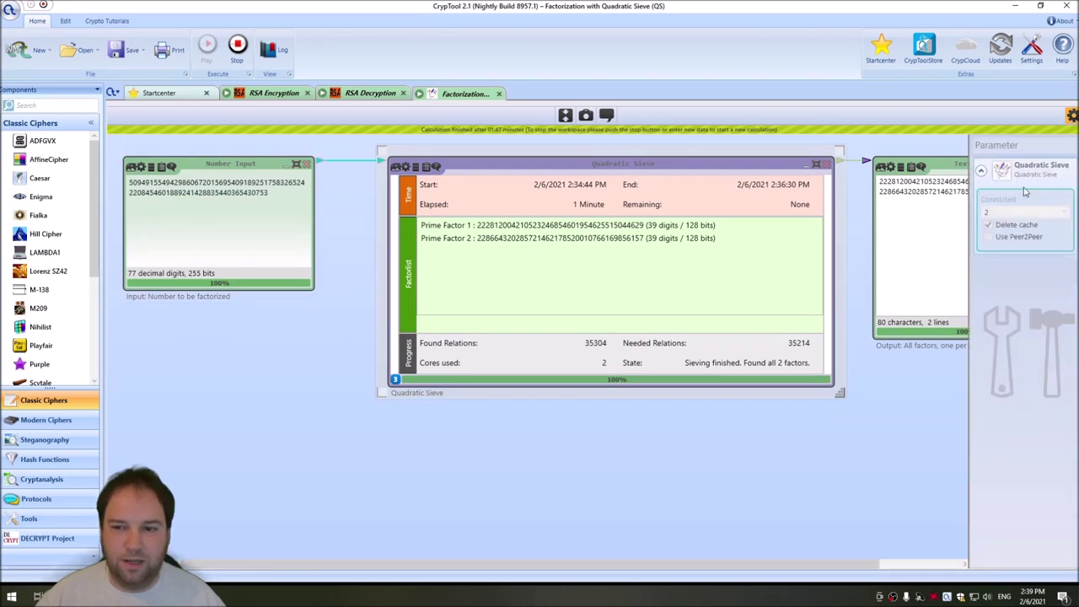
click(237, 47)
click(1016, 204)
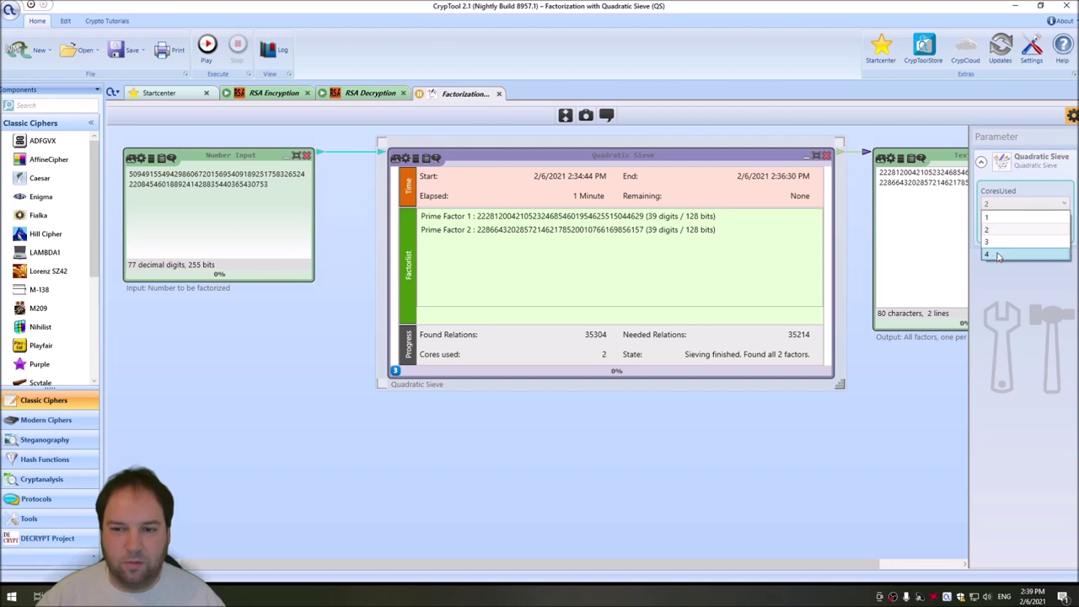
click(845, 417)
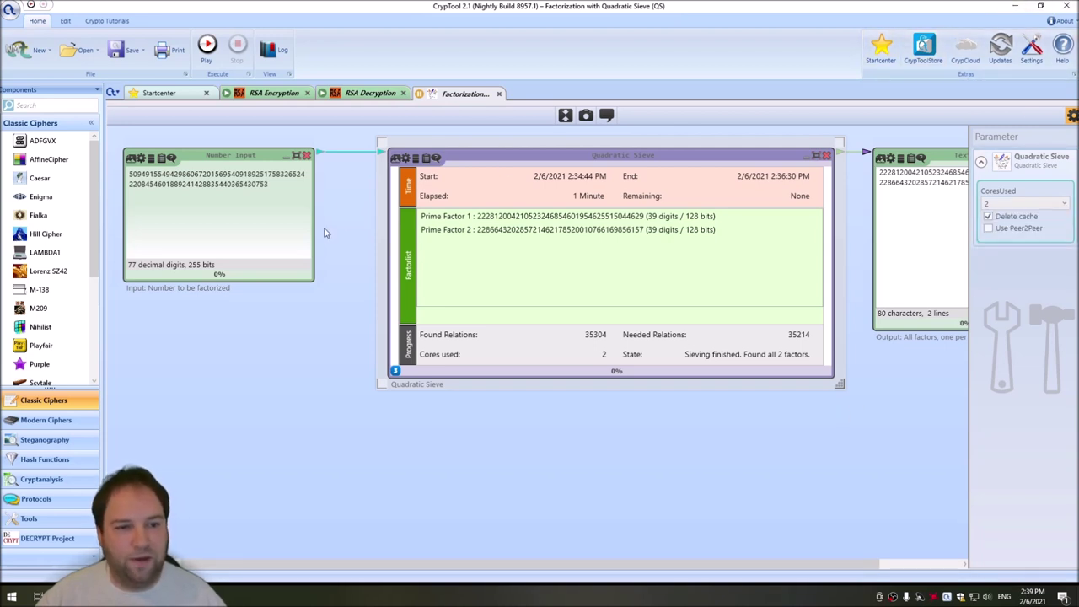
Step: Paste the 77-digit N into CrypTool-Online's Msieve Factorizer and factorize it into two 39-digit primes
click(1016, 6)
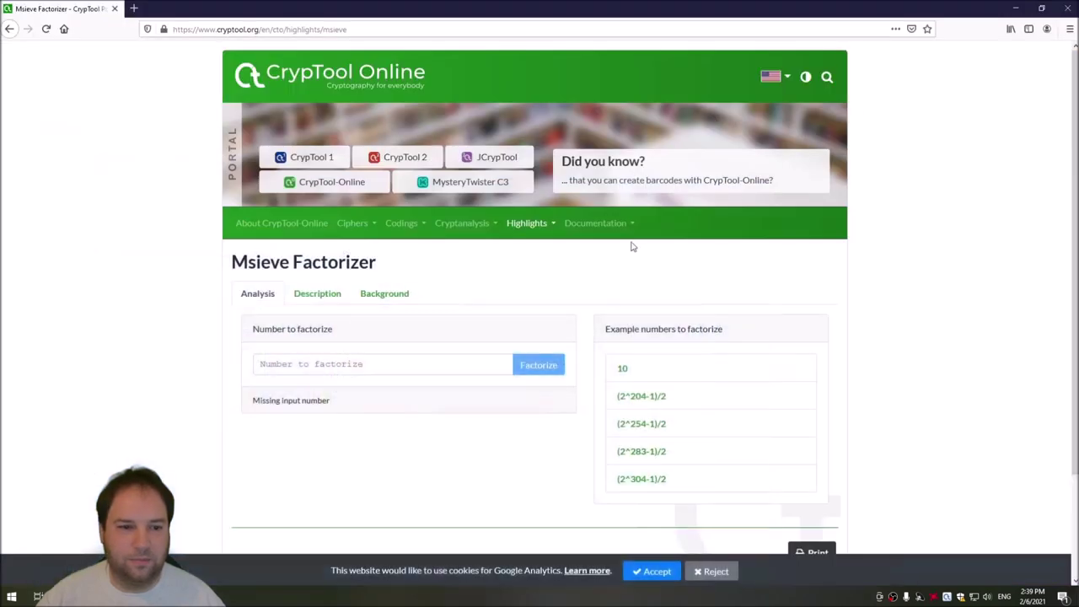
click(281, 365)
key(ctrl+v)
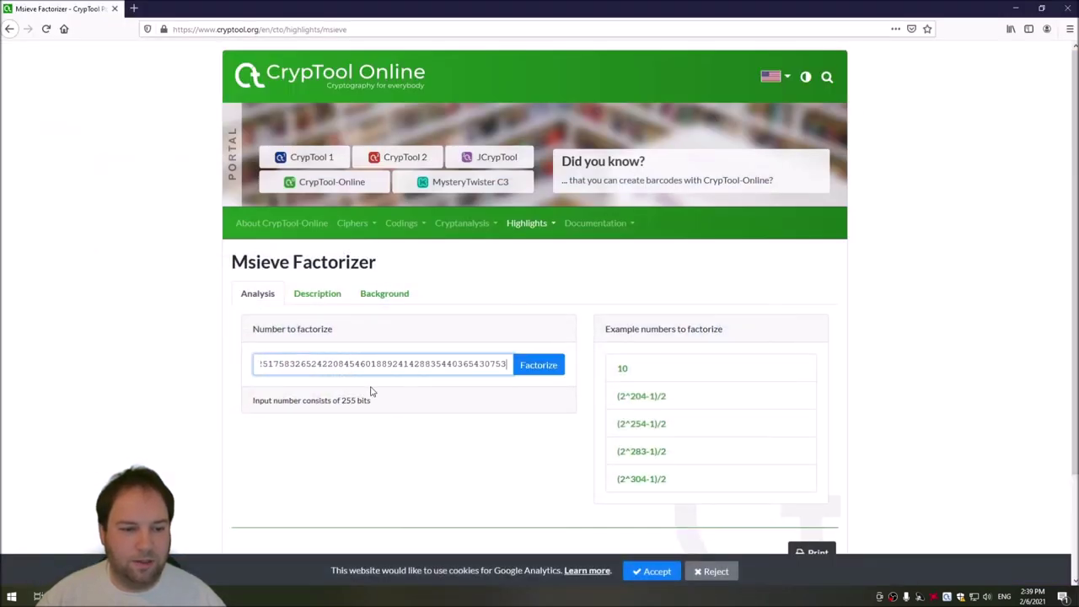
scroll(321, 355, down, 1)
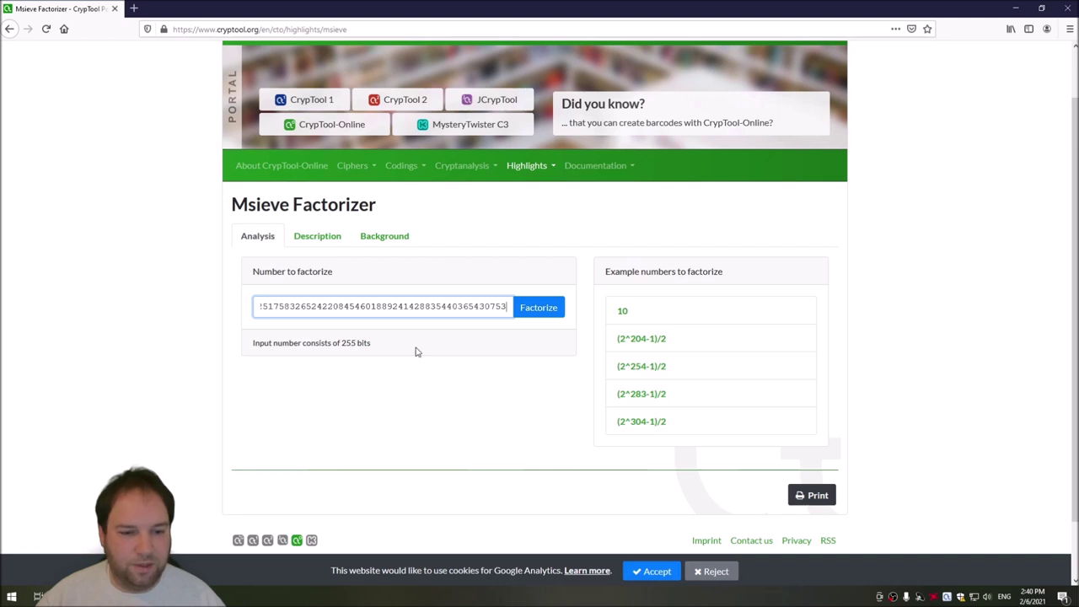
click(536, 309)
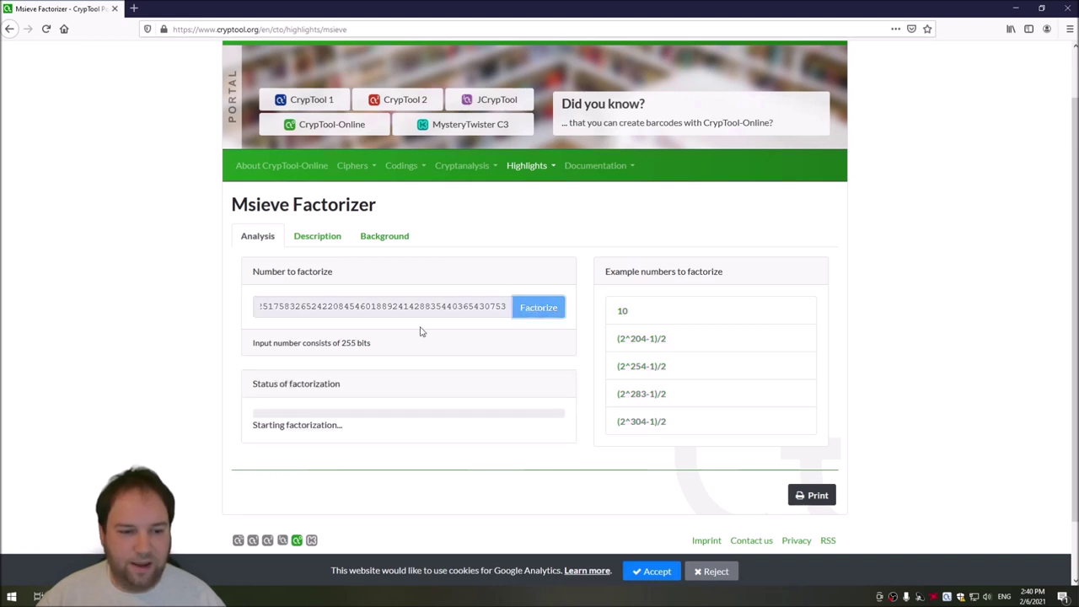
scroll(393, 347, down, 1)
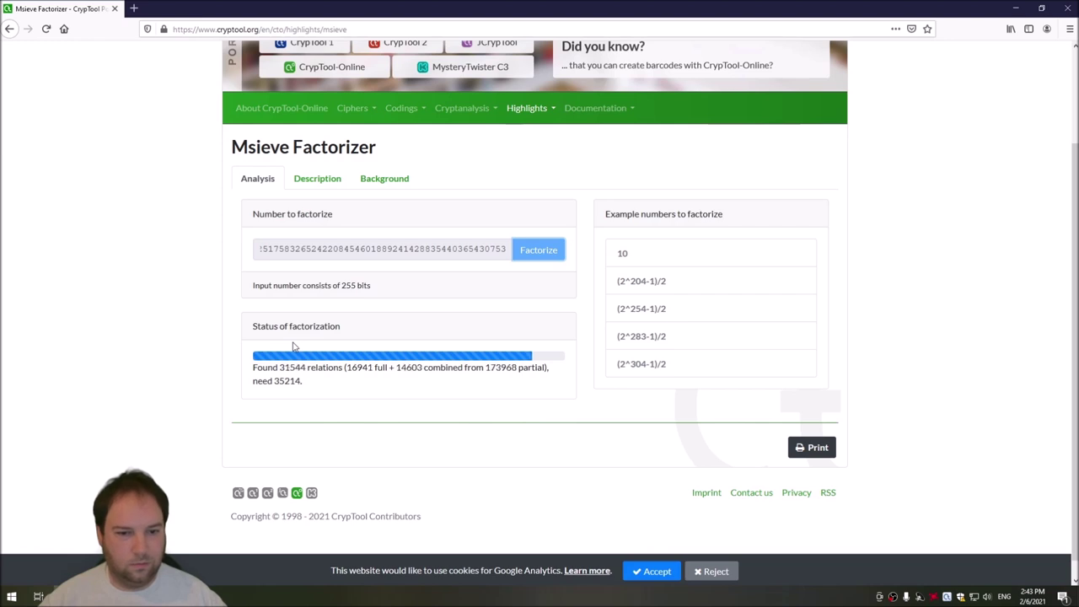
scroll(227, 361, down, 1)
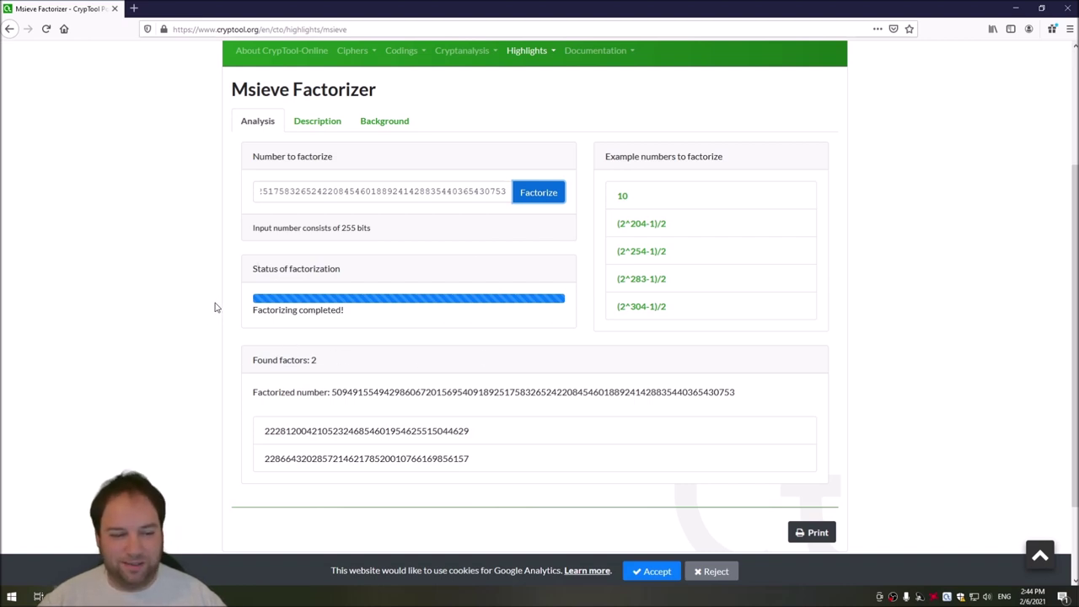
Step: Return to CrypTool 2's RSA Decryption workflow and display the RSA Key Generator's prime parameters
key(alt+Tab)
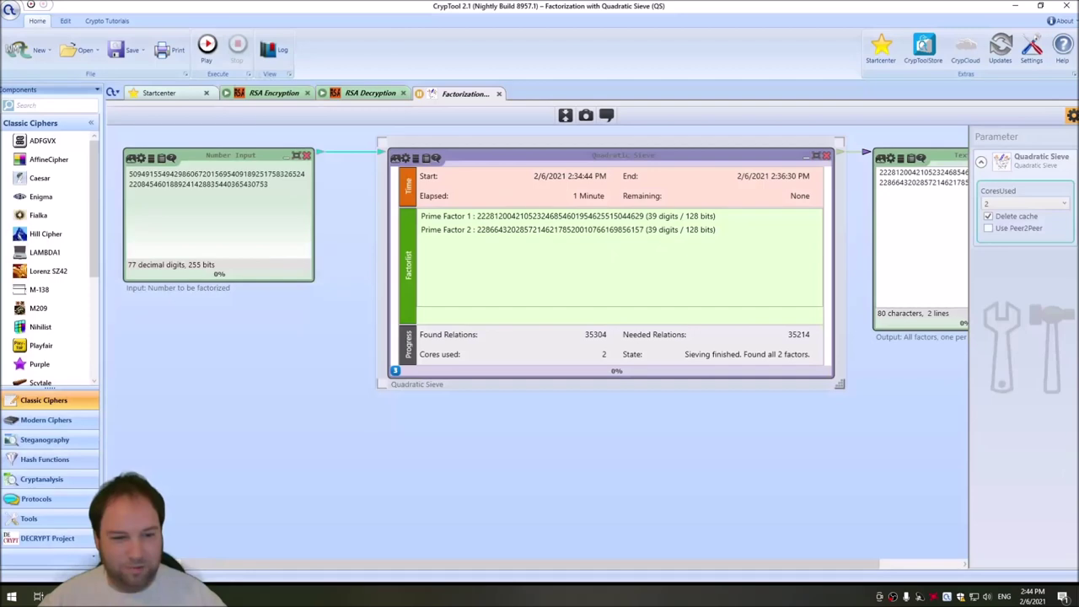
click(357, 96)
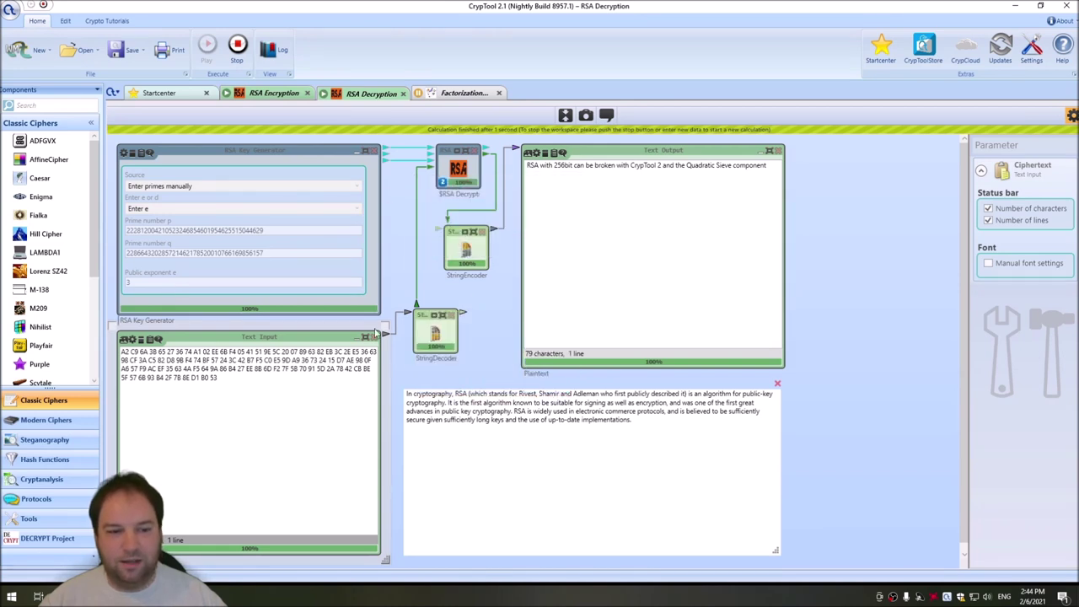
click(398, 250)
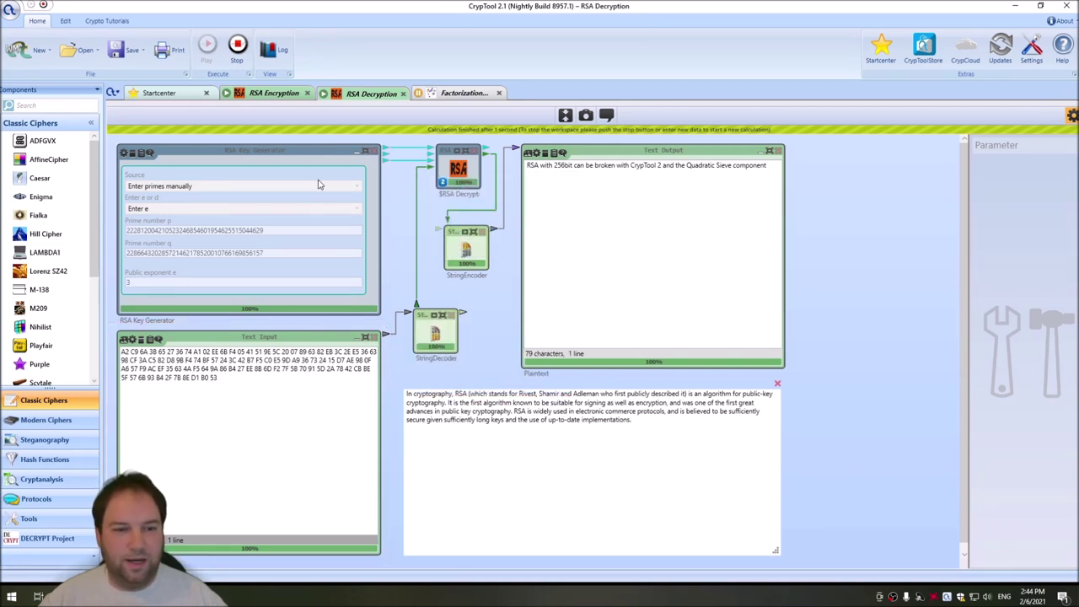
click(399, 207)
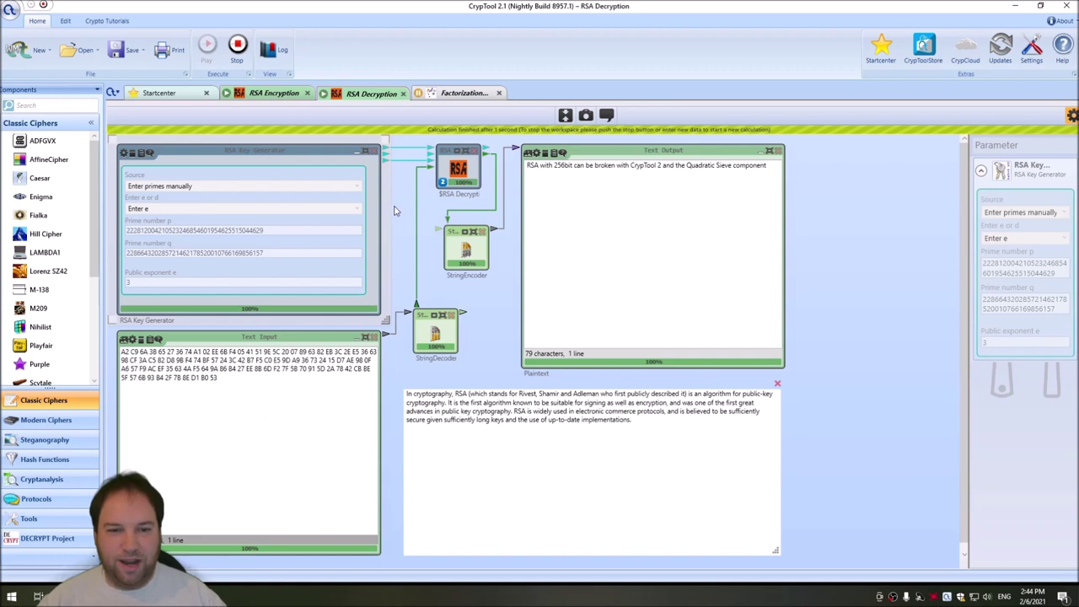